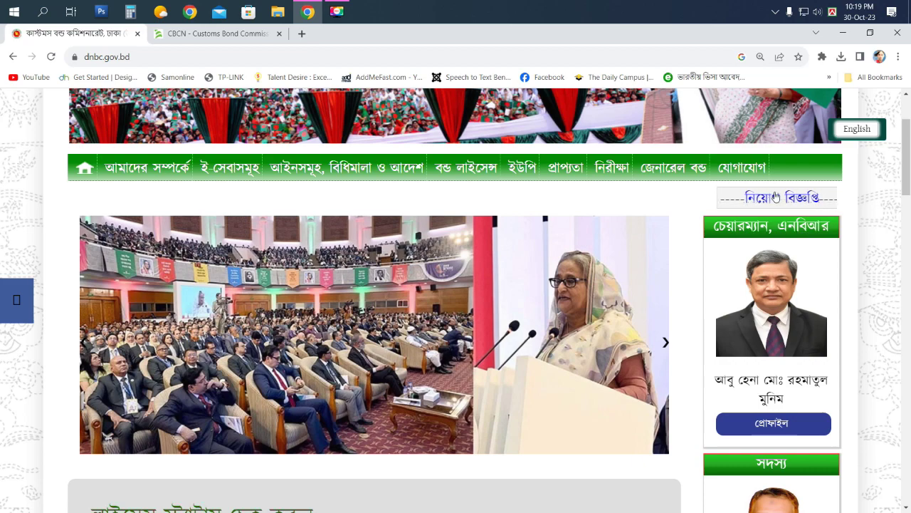
- Open the recruitment notice from the notice board on the Customs Bond Commissionerate homepage
scroll(222, 280, "down", 4)
scroll(222, 280, "down", 5)
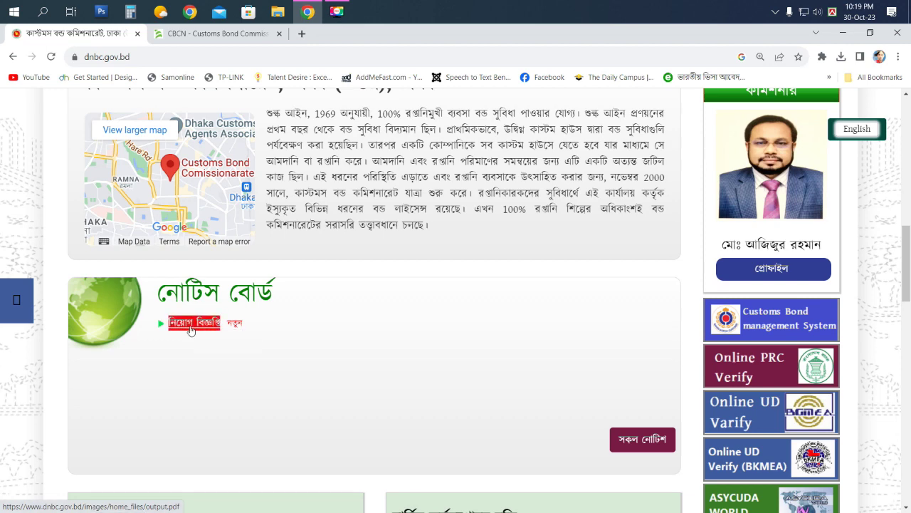
left_click(190, 325)
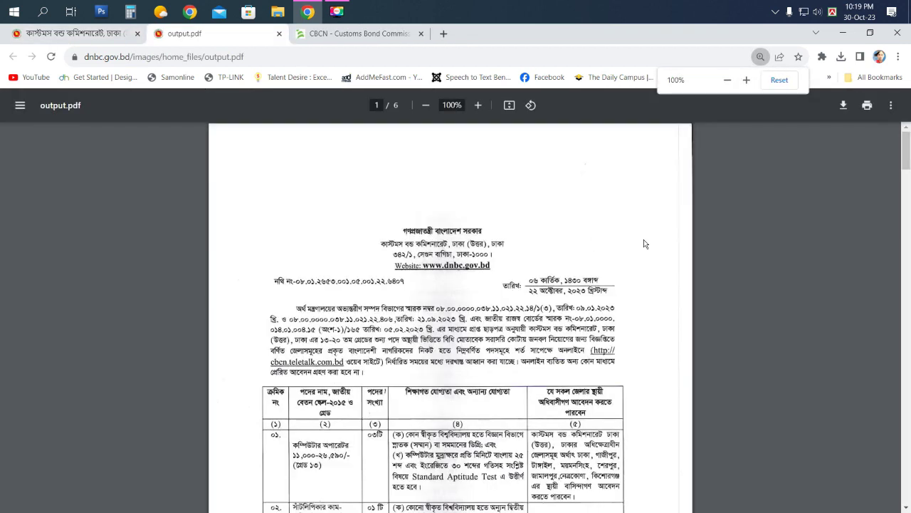
- Save the notice PDF to the Desktop as output (1) and open the downloaded copy in Adobe Acrobat
left_click(837, 110)
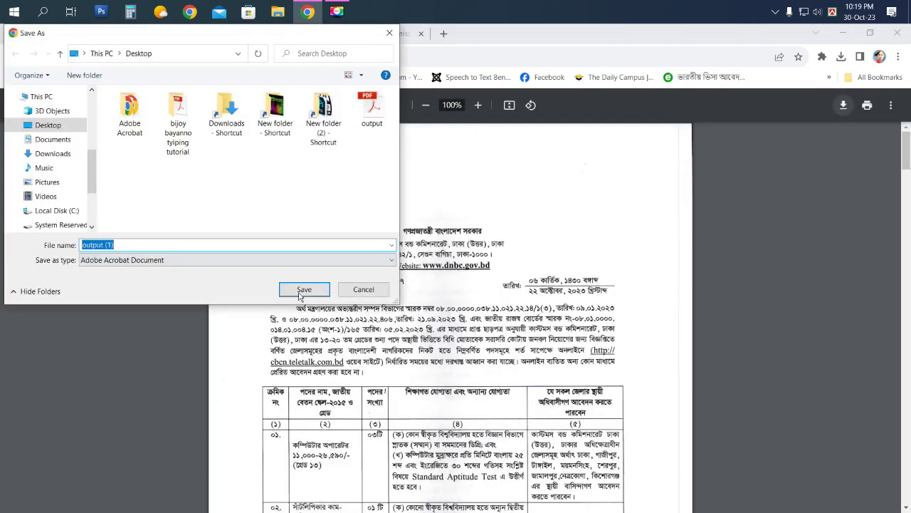
left_click(300, 289)
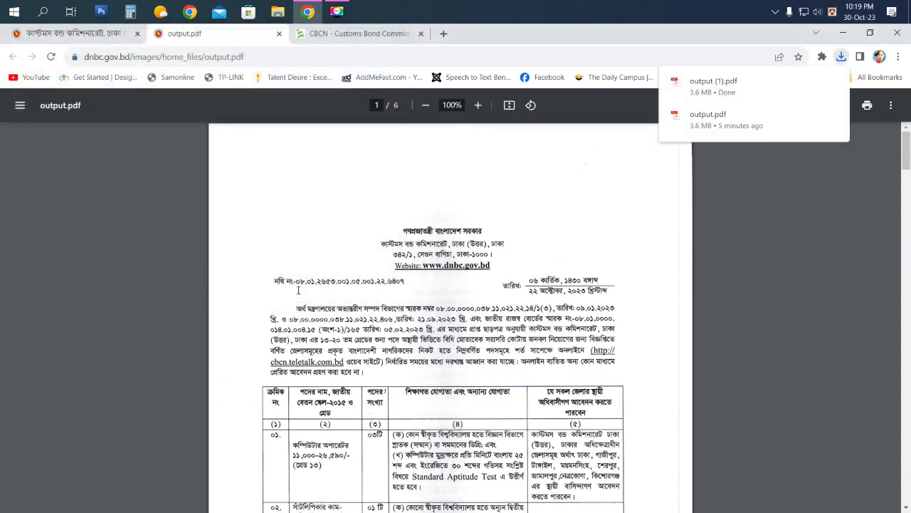
left_click(815, 81)
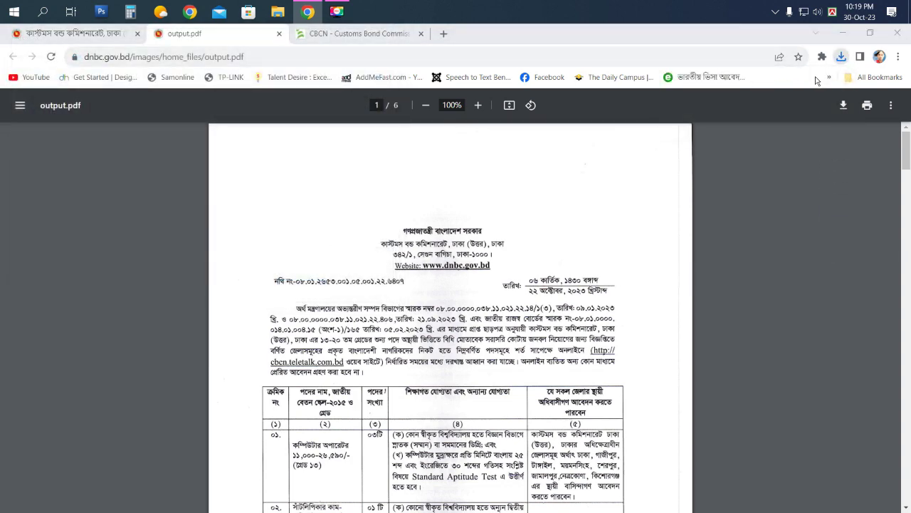
key("Return")
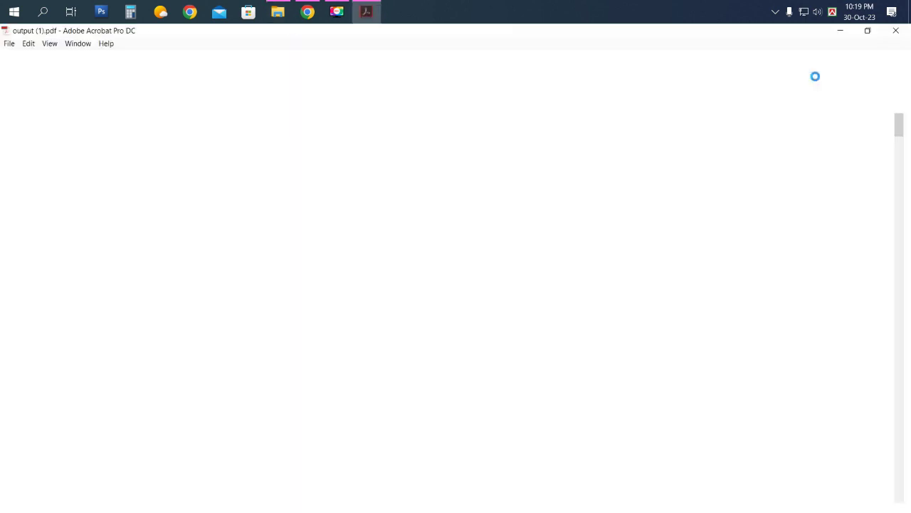
- Read the heading, issue date and introductory paragraph on page 1 of the recruitment notice
scroll(540, 292, "down", 3)
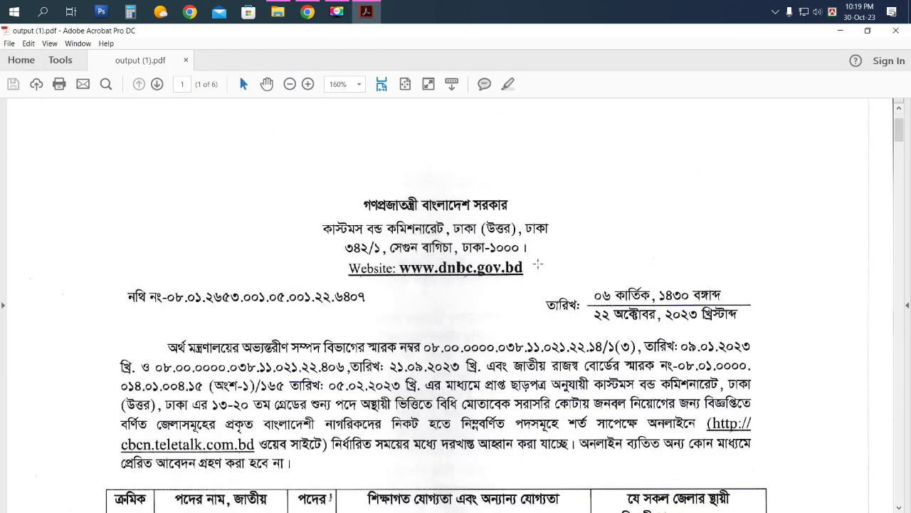
scroll(619, 226, "down", 1)
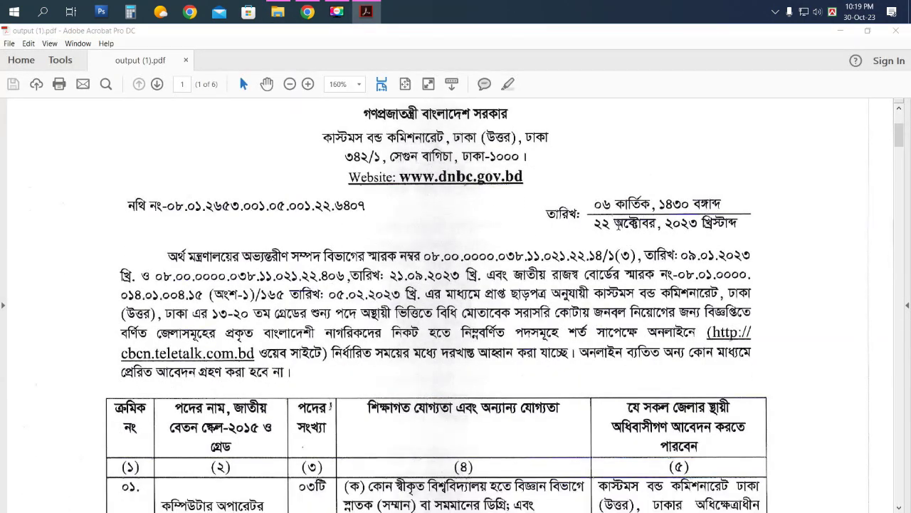
left_click(470, 216)
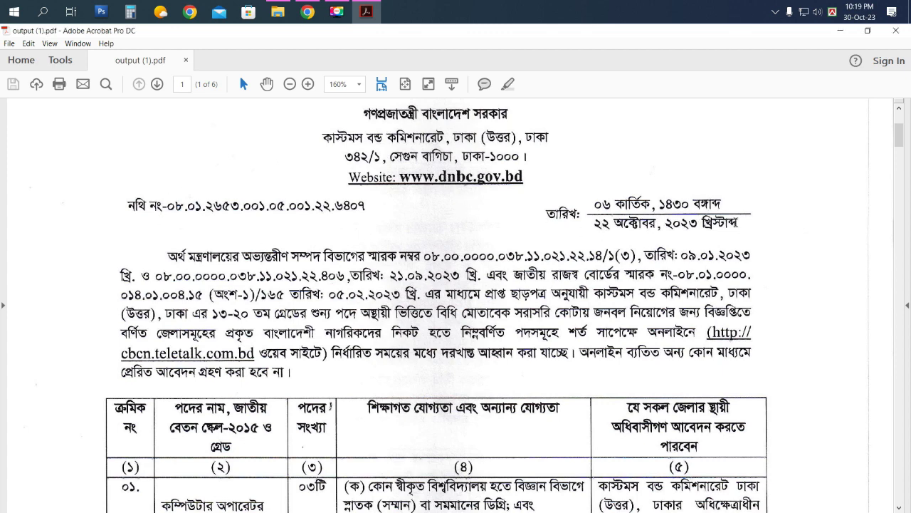
scroll(736, 222, "down", 1)
left_click_drag(166, 232, 821, 298)
key("ctrl+a")
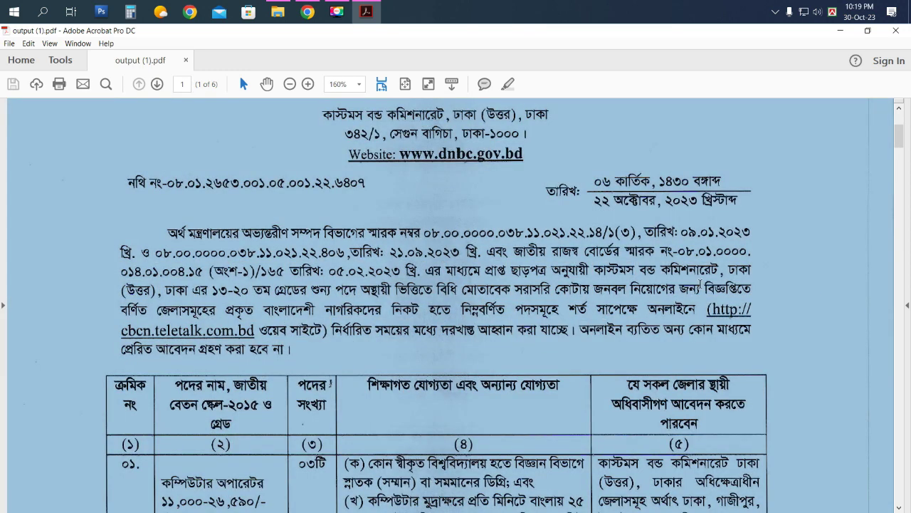
left_click(818, 262)
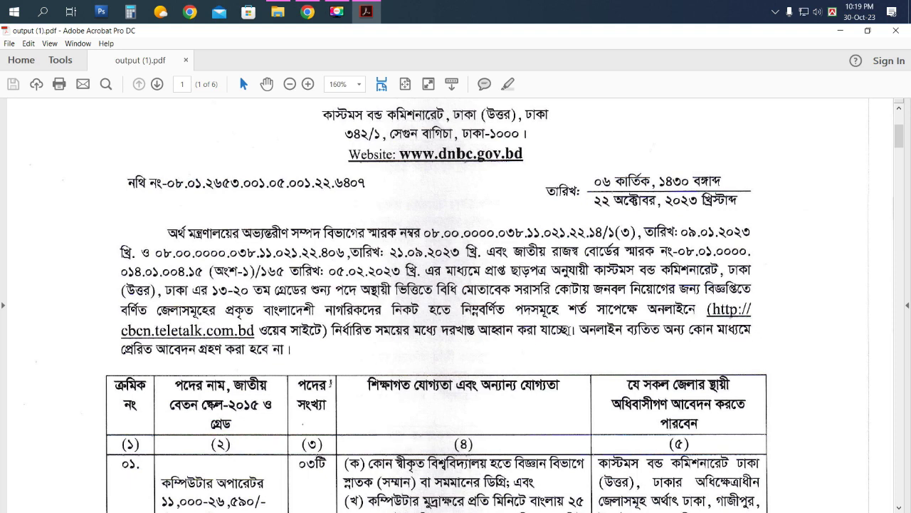
scroll(374, 277, "down", 3)
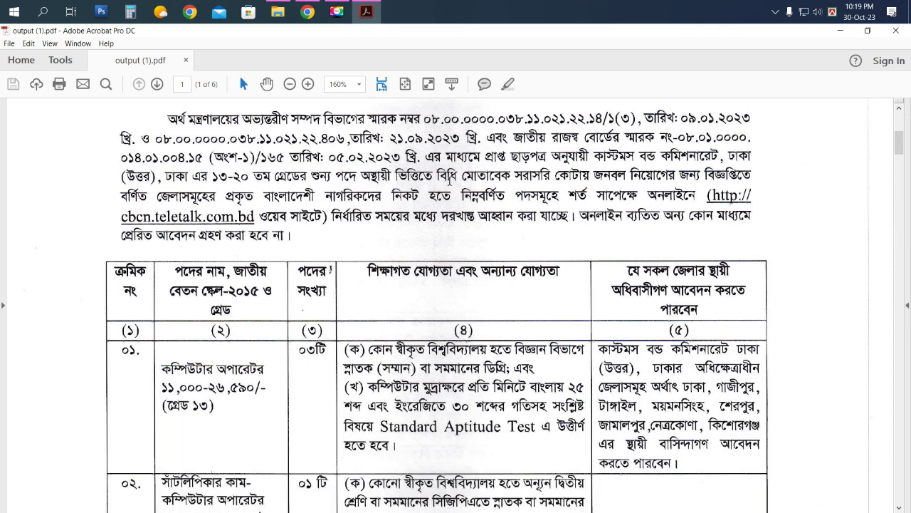
- Review the table of vacant posts 01 to 09 with their grades, qualifications and eligible districts on pages 1 and 2
scroll(450, 180, "down", 1)
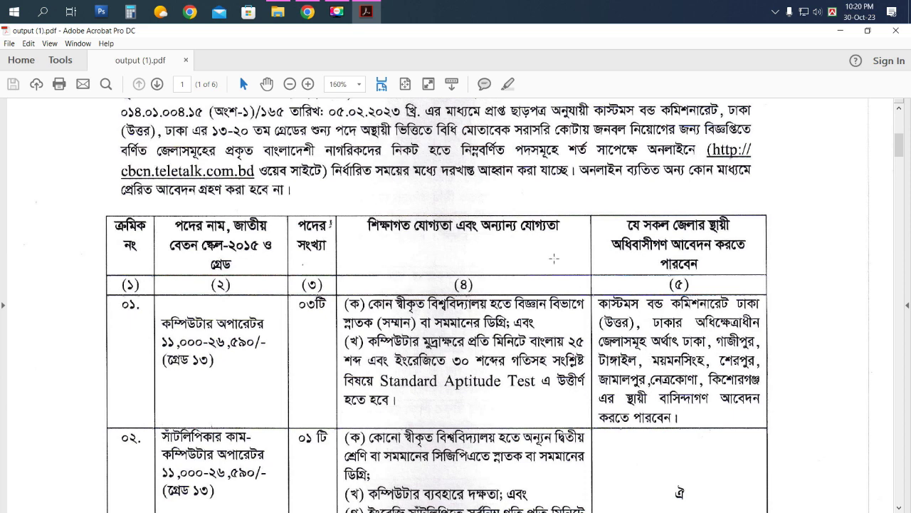
scroll(458, 229, "down", 3)
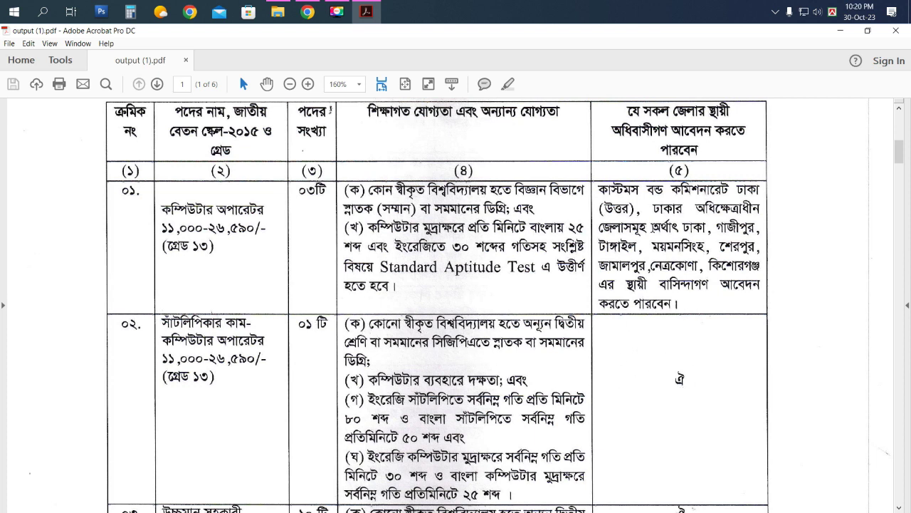
scroll(625, 226, "down", 5)
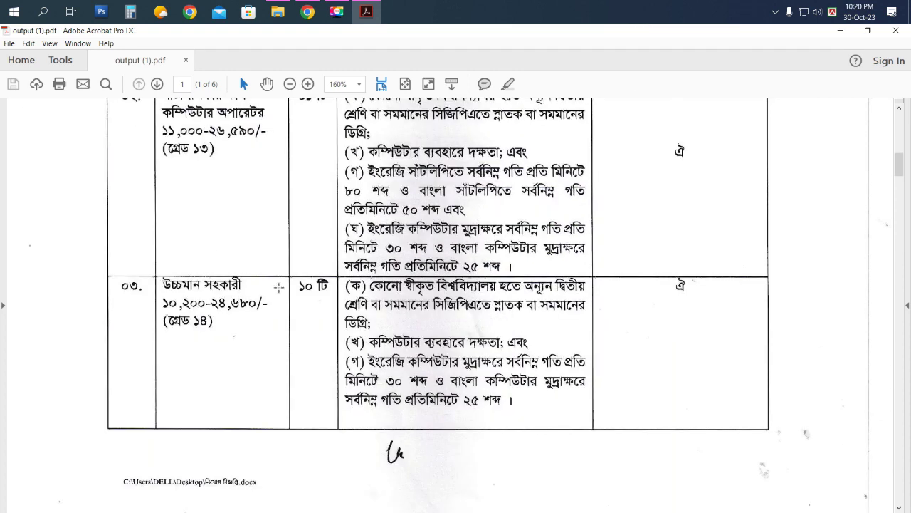
scroll(368, 290, "down", 3)
scroll(107, 254, "down", 8)
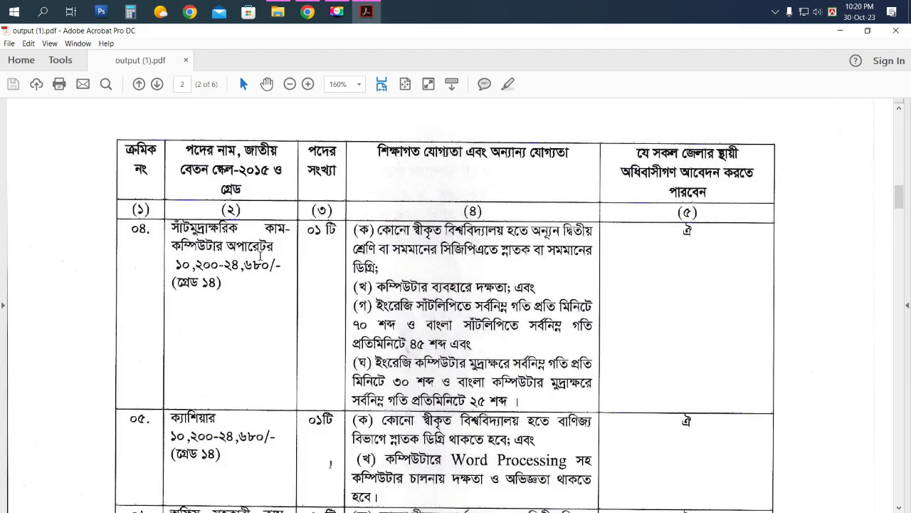
scroll(261, 255, "down", 3)
scroll(230, 332, "down", 1)
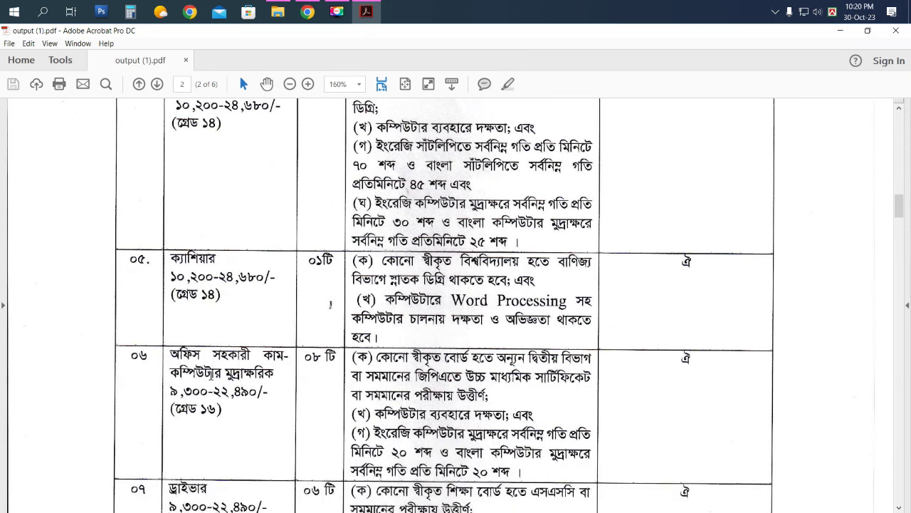
scroll(256, 381, "down", 3)
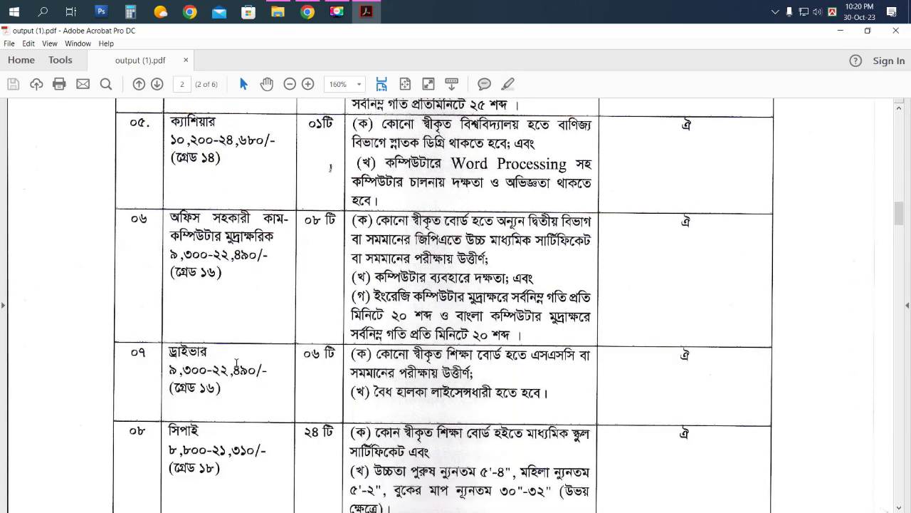
scroll(203, 374, "down", 2)
scroll(195, 345, "down", 7)
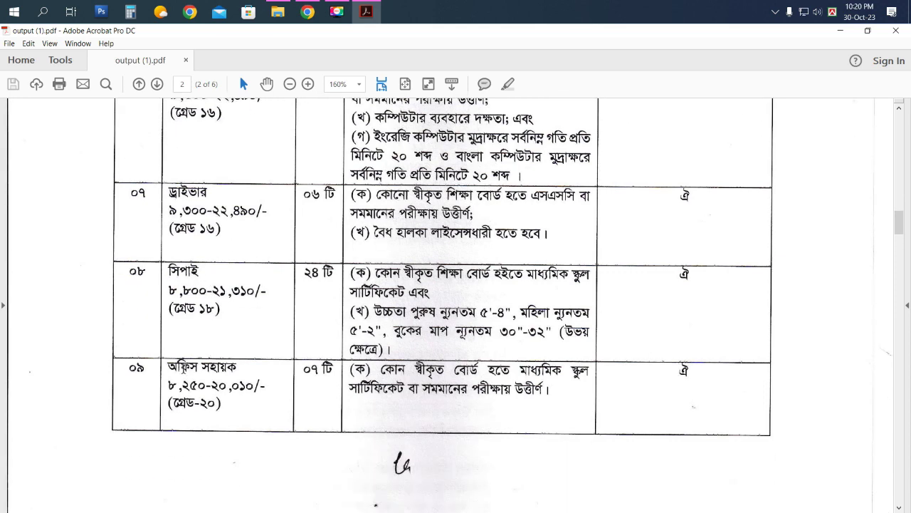
scroll(217, 376, "down", 7)
scroll(217, 371, "up", 9)
- Read the applicant conditions on page 3 and the online application deadlines and photo and signature requirements on page 4
scroll(215, 364, "down", 10)
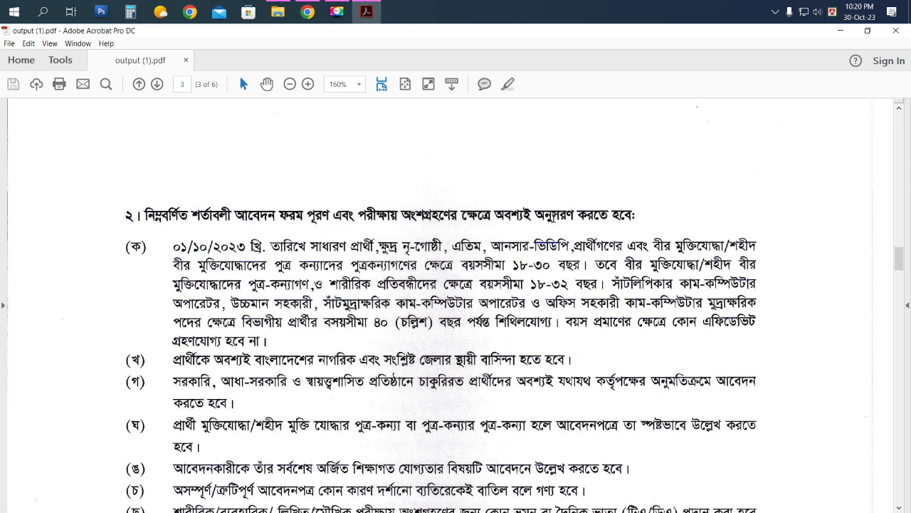
scroll(629, 222, "down", 1)
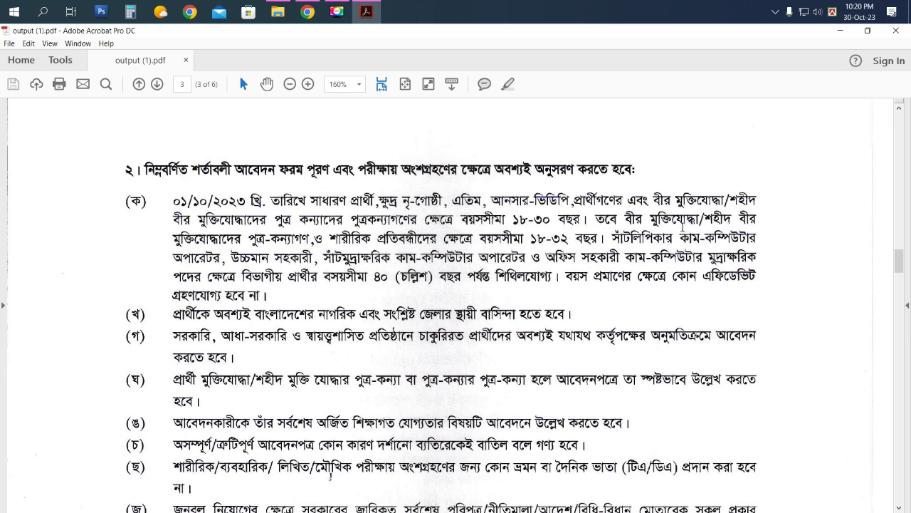
scroll(272, 256, "down", 1)
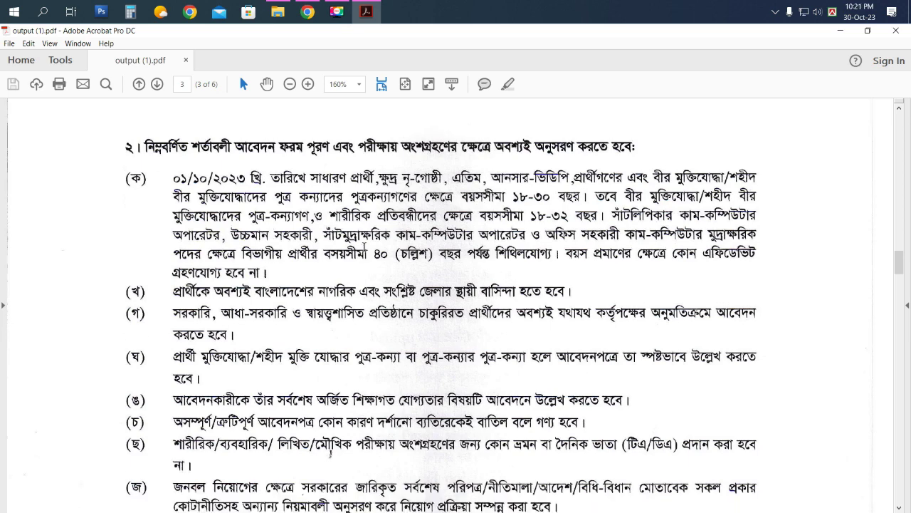
scroll(586, 232, "down", 2)
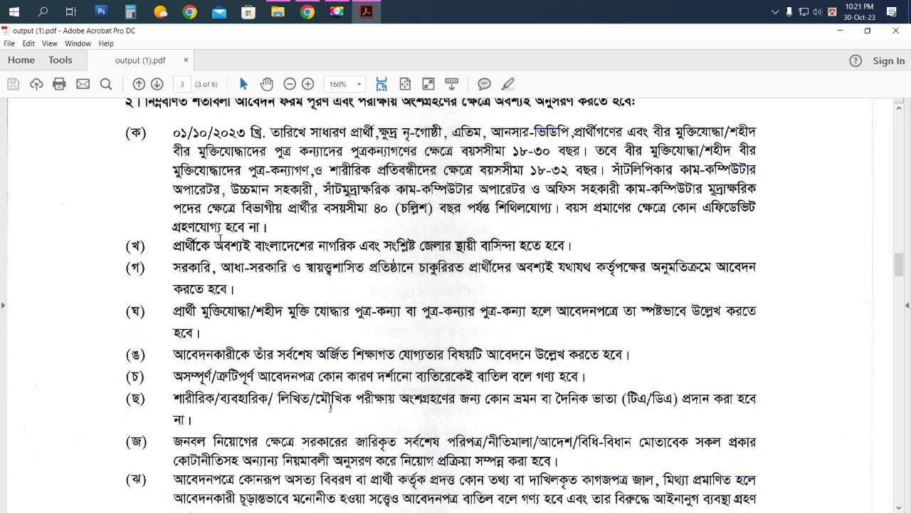
scroll(220, 240, "down", 2)
scroll(459, 250, "down", 10)
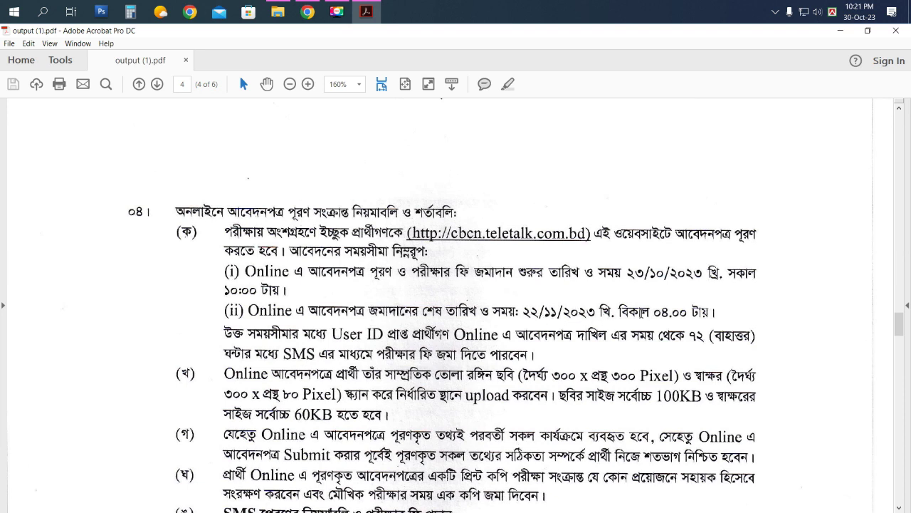
scroll(681, 313, "down", 1)
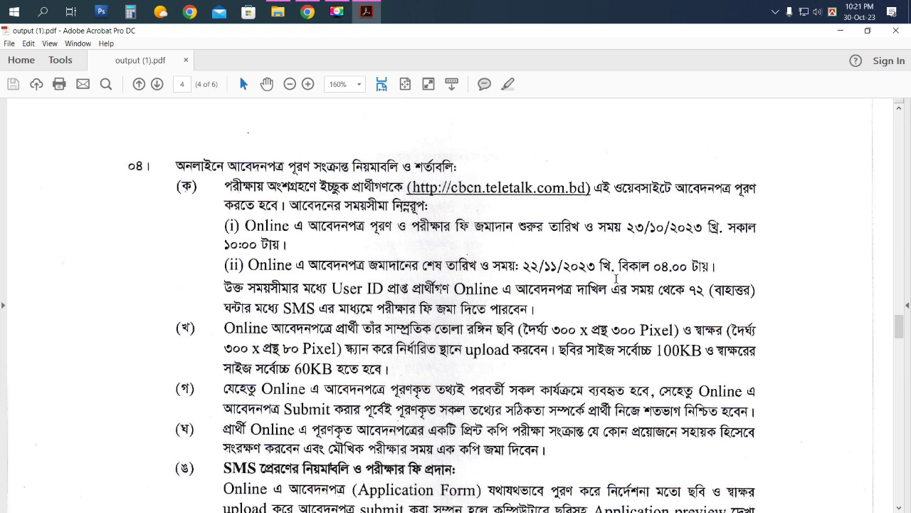
scroll(512, 268, "down", 3)
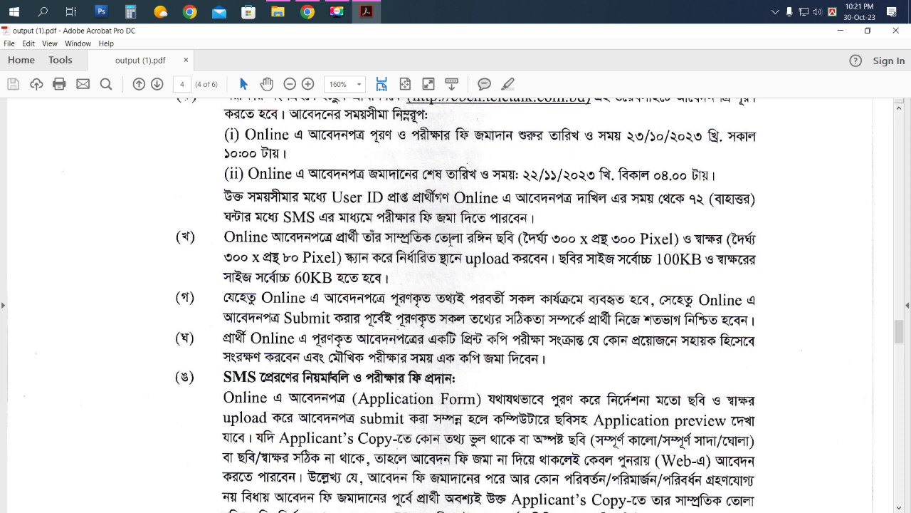
scroll(342, 231, "down", 1)
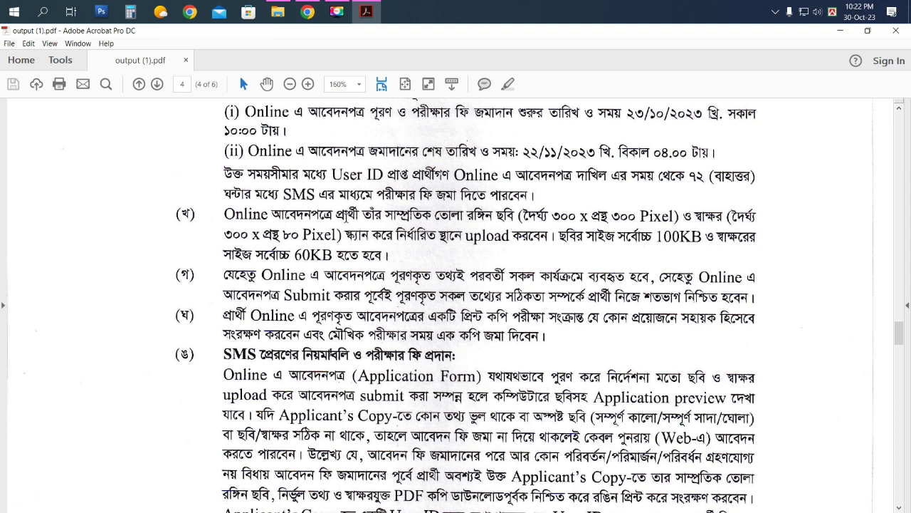
- Switch to Chrome and load the image named photo from the Desktop into the Image Resizer website
left_click(307, 12)
scroll(325, 235, "down", 2)
scroll(325, 237, "up", 2)
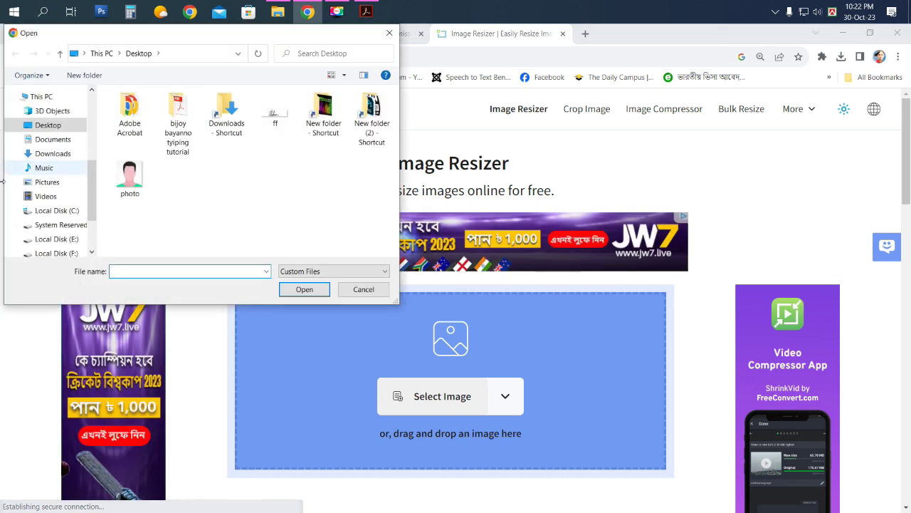
left_click(127, 180)
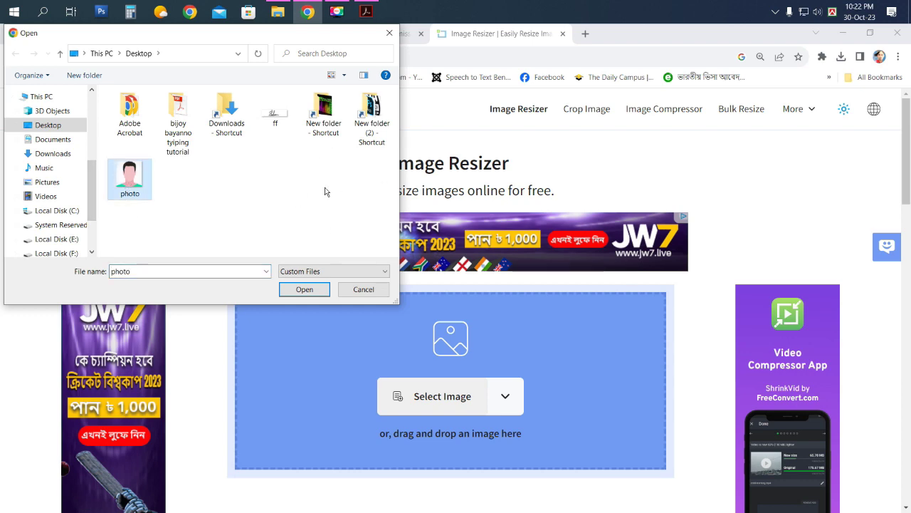
left_click(305, 289)
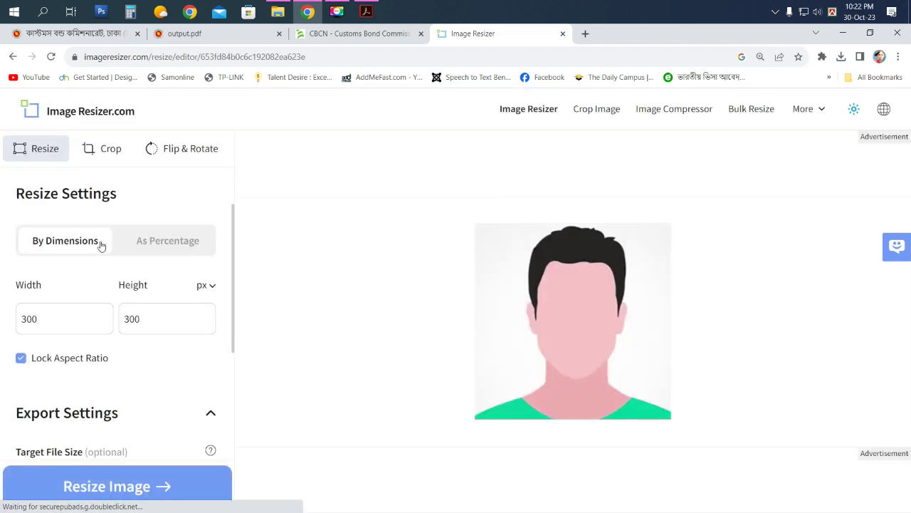
- Unlock the aspect ratio and check the photo's width, height and pixel unit in the resize settings
left_click(21, 358)
double_click(55, 324)
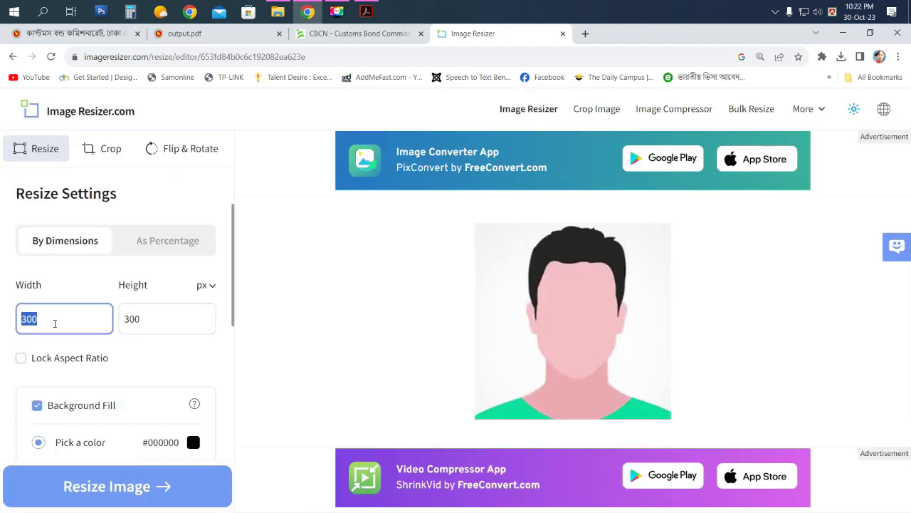
double_click(165, 318)
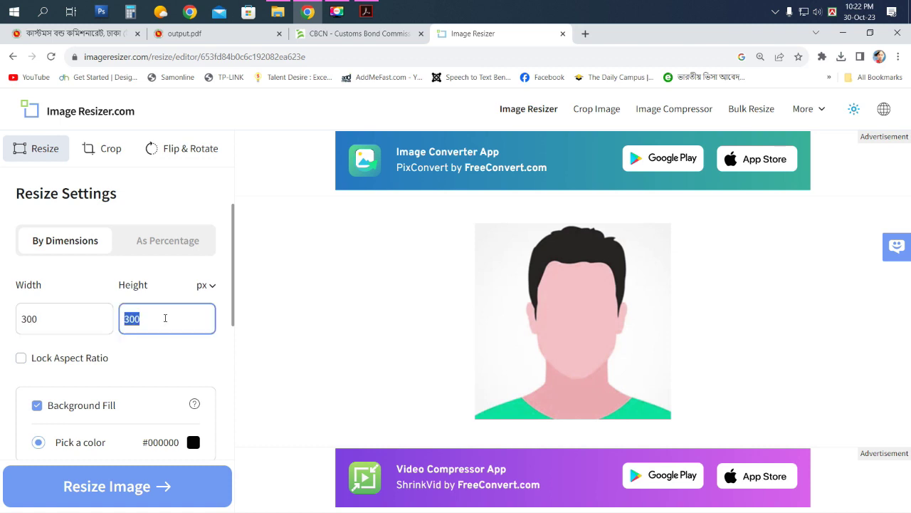
left_click(203, 287)
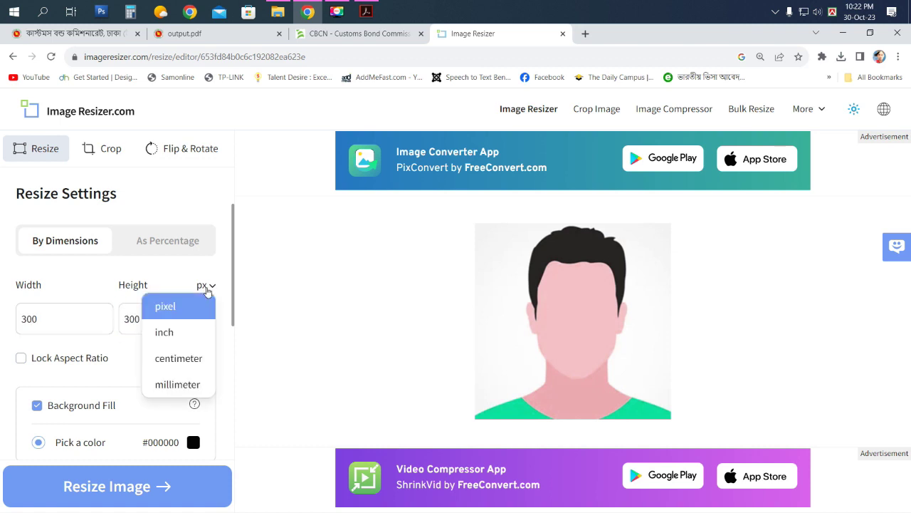
left_click(205, 288)
- Resize the photo with a target file size of 90 KB in JPG format and download it
scroll(143, 320, "down", 5)
left_click(92, 304)
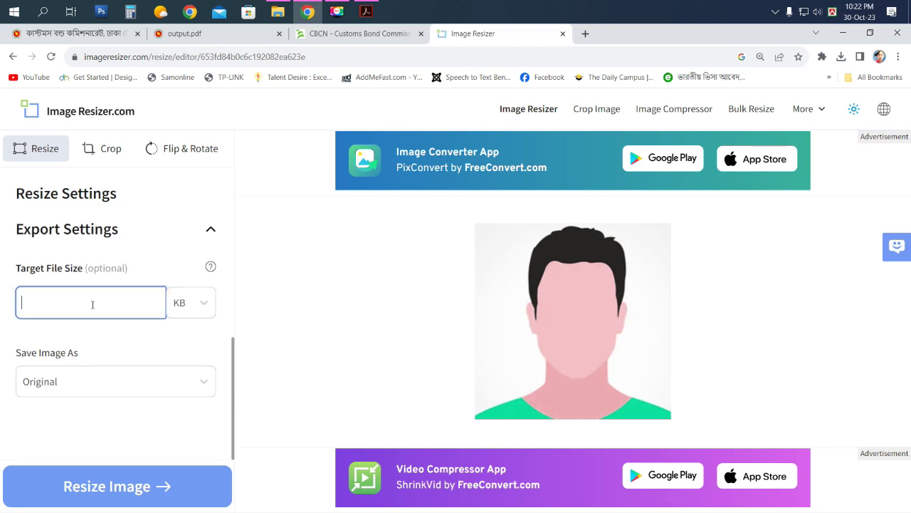
type("90")
left_click(91, 388)
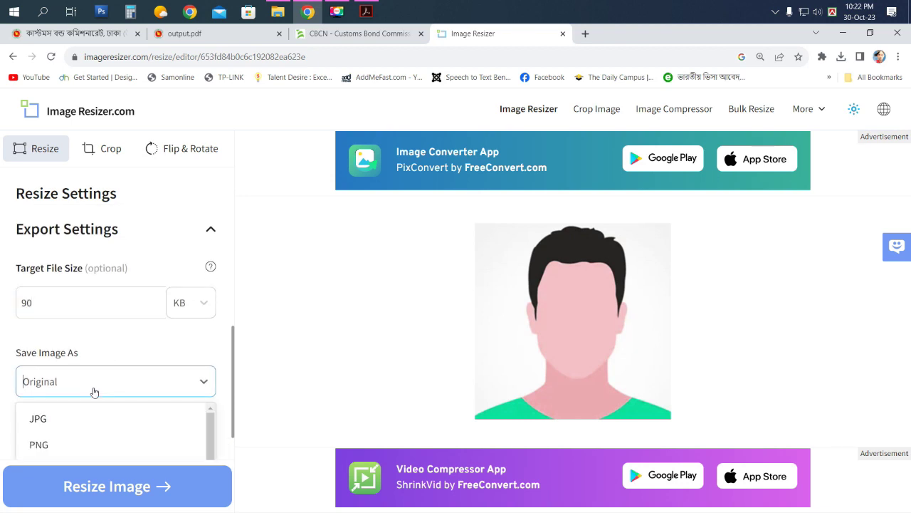
left_click(61, 422)
left_click(82, 495)
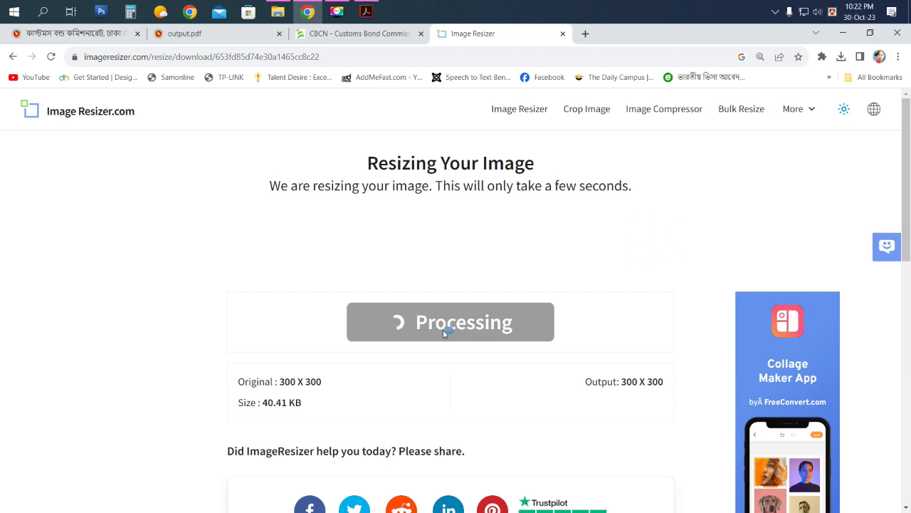
left_click(482, 331)
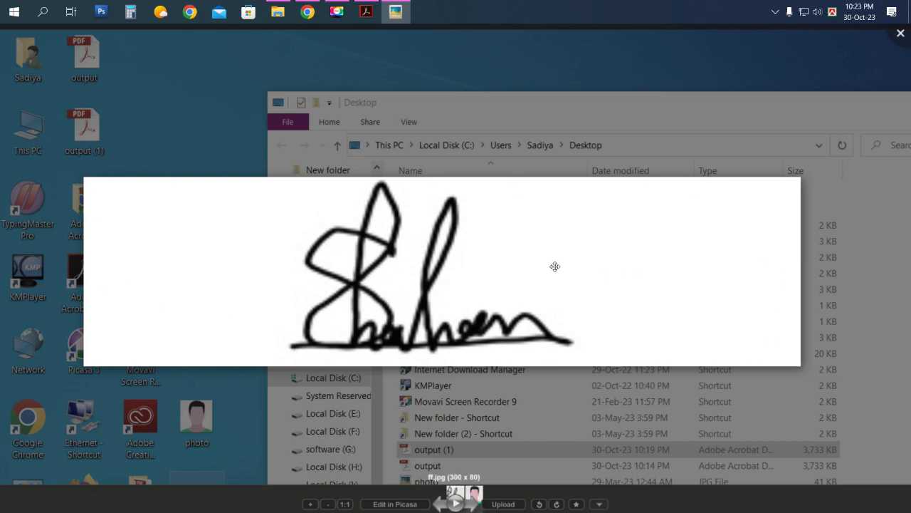
- Switch back to Chrome and load the signature image ff from the Desktop into a new Image Resizer session
left_click(308, 12)
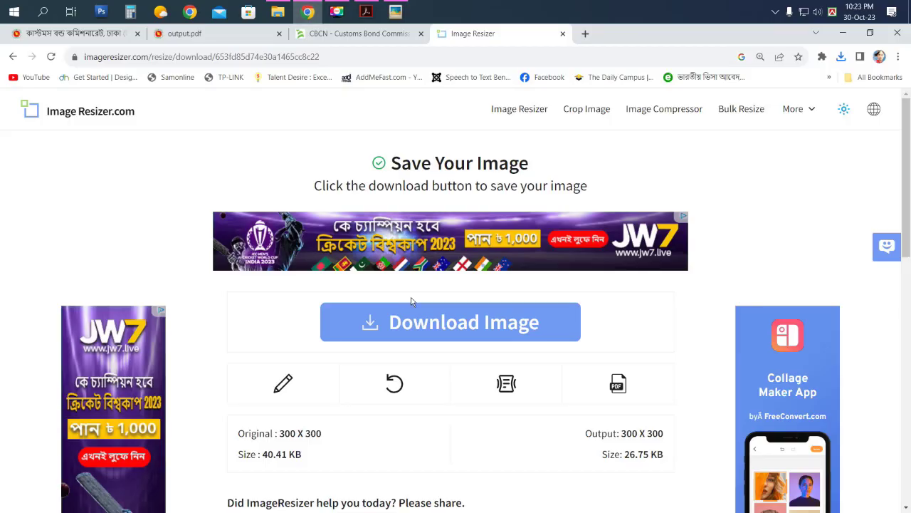
left_click(60, 120)
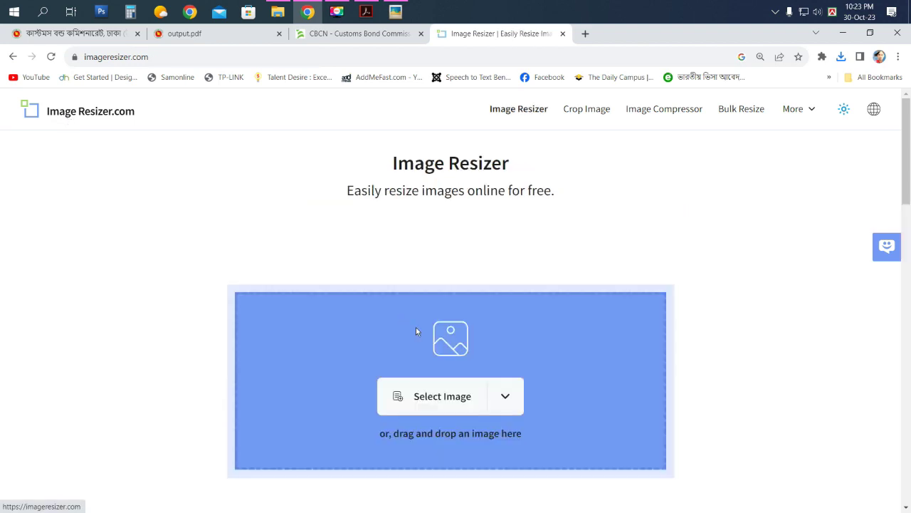
left_click(443, 396)
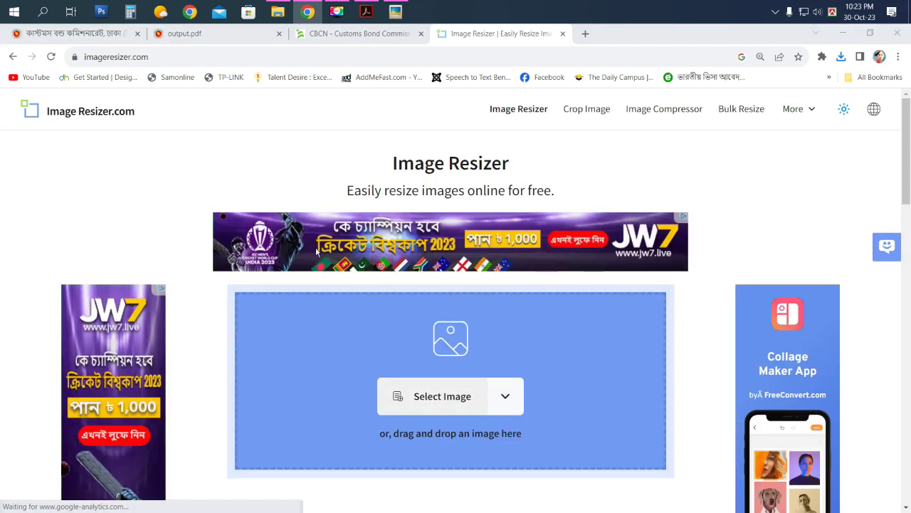
left_click(278, 112)
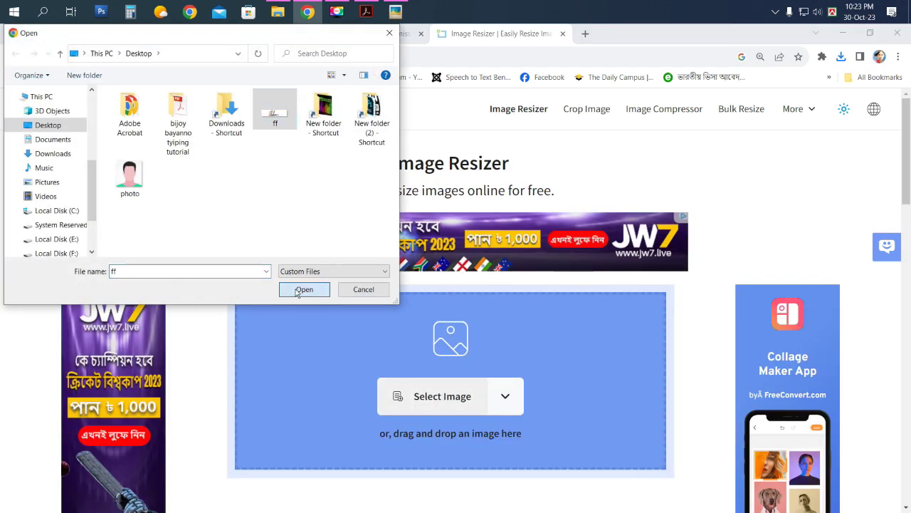
left_click(302, 289)
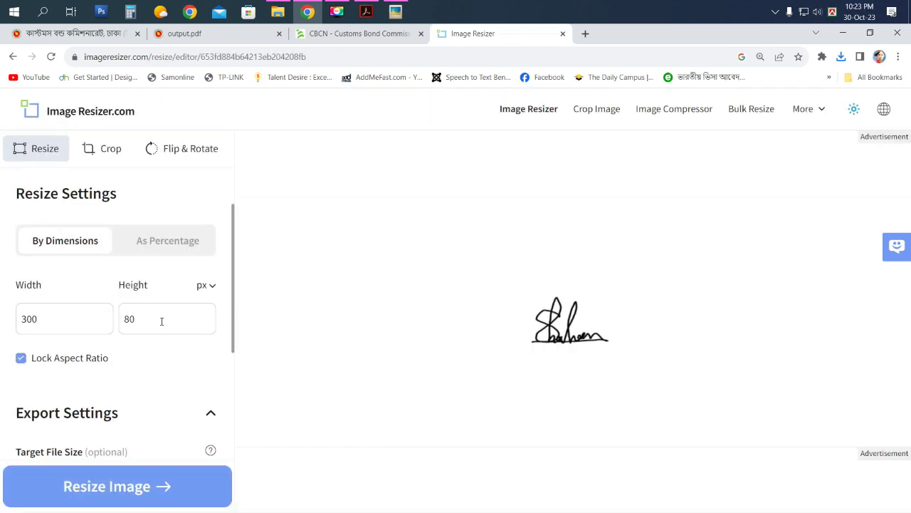
- Check the signature's width and height in the resize settings and unlock its aspect ratio
double_click(32, 318)
left_click(146, 317)
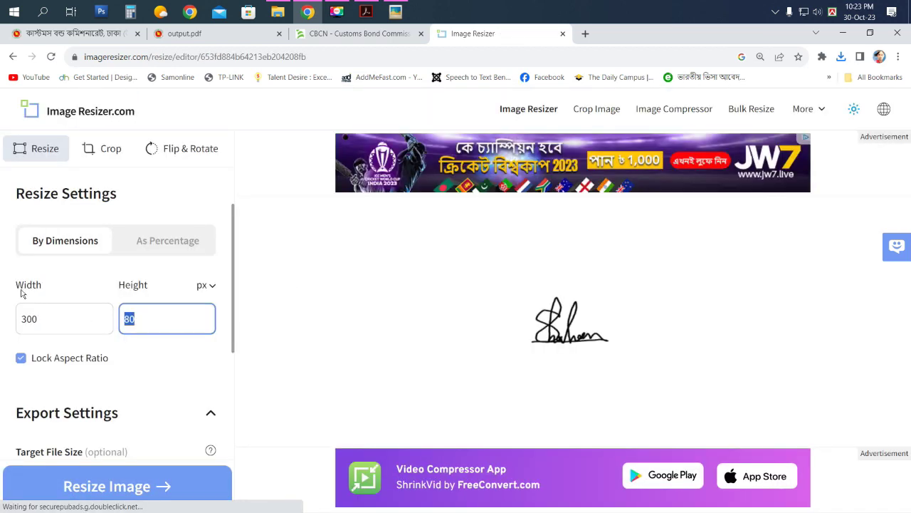
left_click(29, 313)
left_click(152, 322)
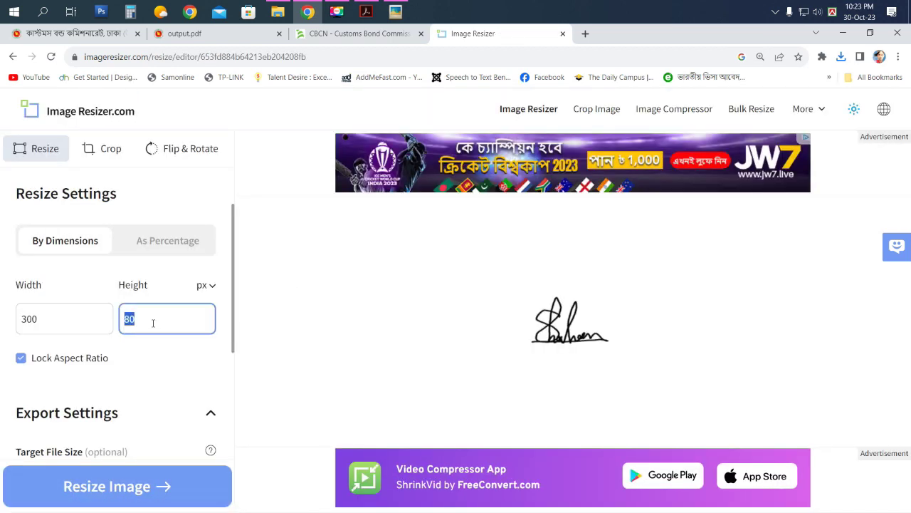
left_click(22, 360)
left_click(21, 359)
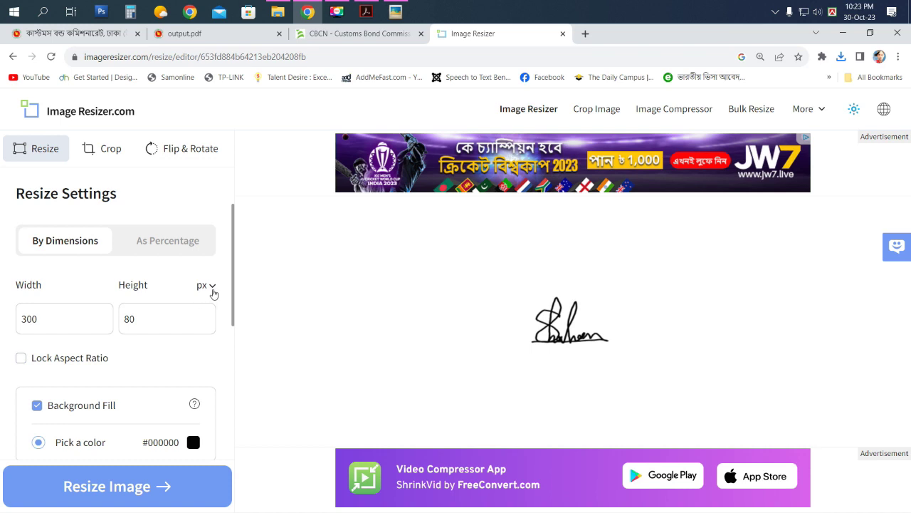
- Resize the signature image with a target file size of 50 KB in JPG format
scroll(212, 295, "down", 4)
left_click(101, 314)
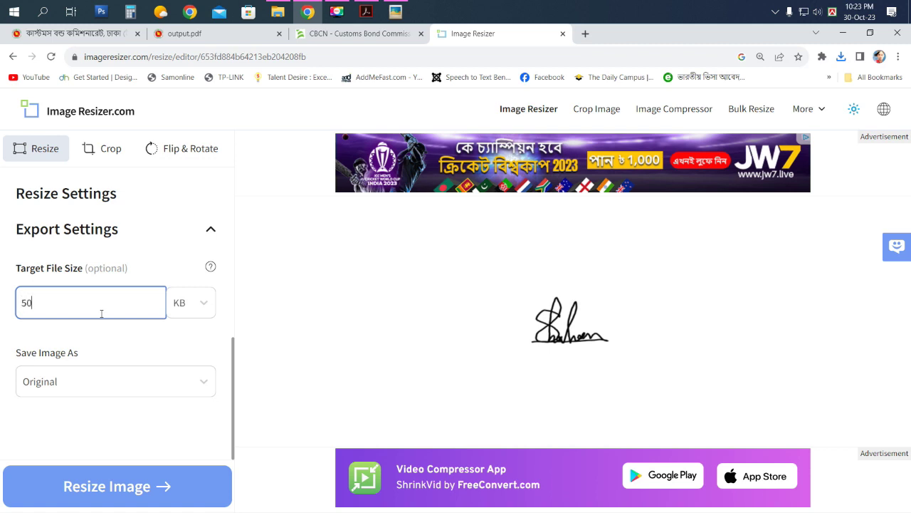
left_click(85, 382)
left_click(42, 417)
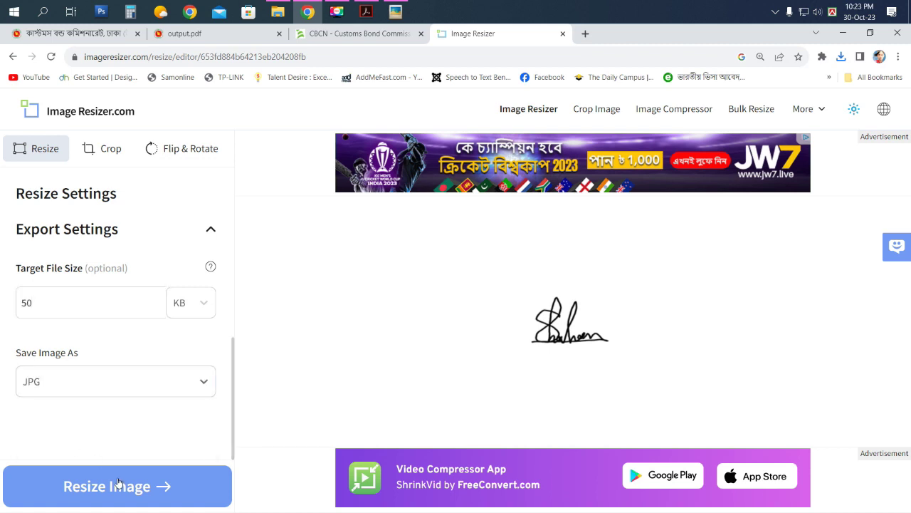
left_click(120, 488)
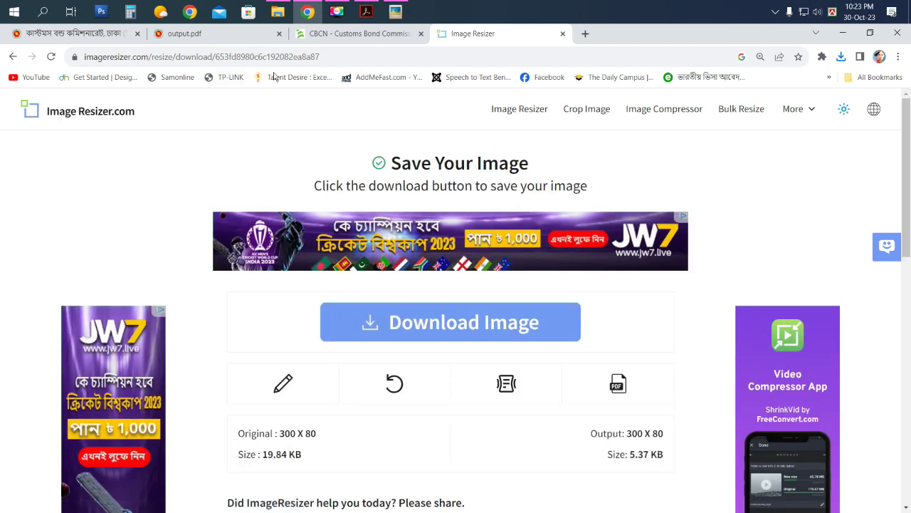
- Switch to the notice in Acrobat and read the required documents on page 3 and the application and exam fee rules on page 4
left_click(366, 12)
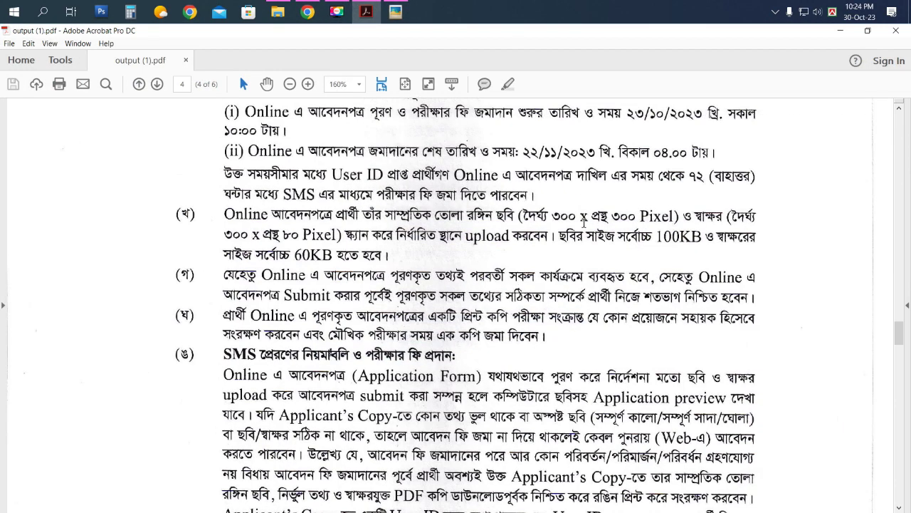
scroll(362, 262, "down", 1)
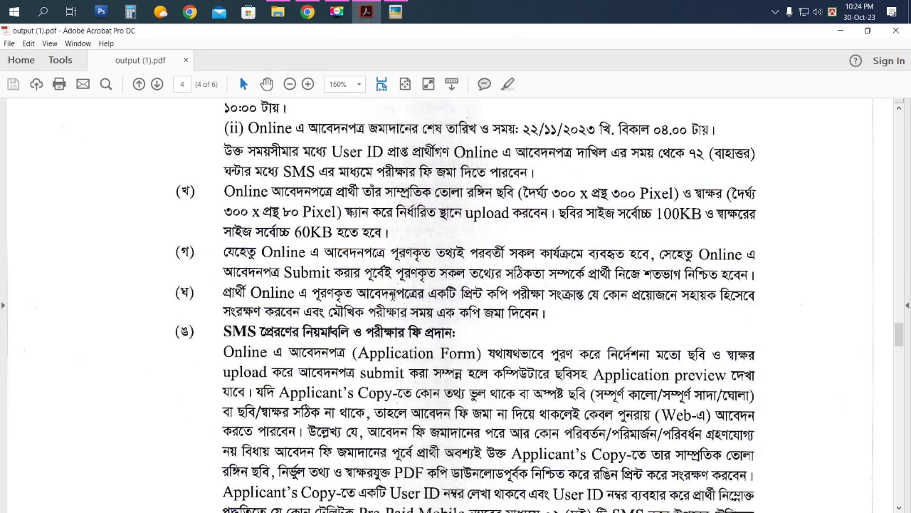
scroll(394, 294, "up", 15)
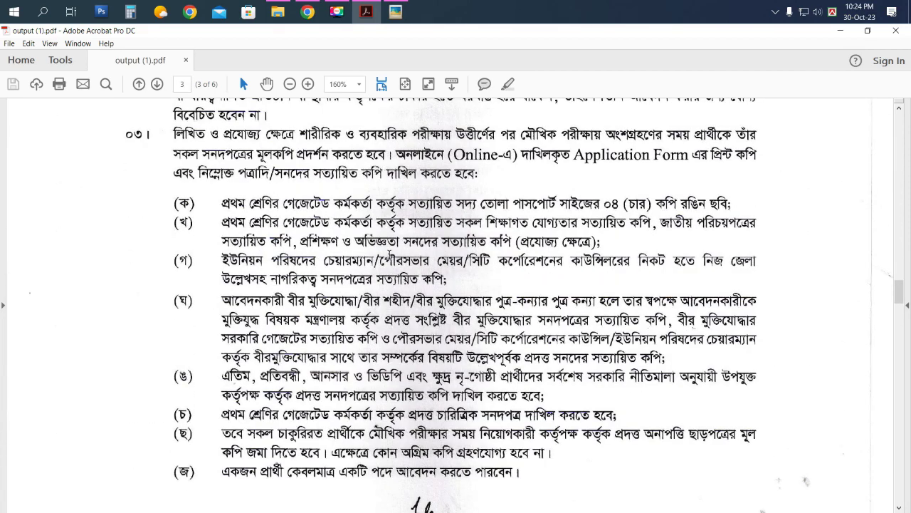
scroll(454, 325, "down", 12)
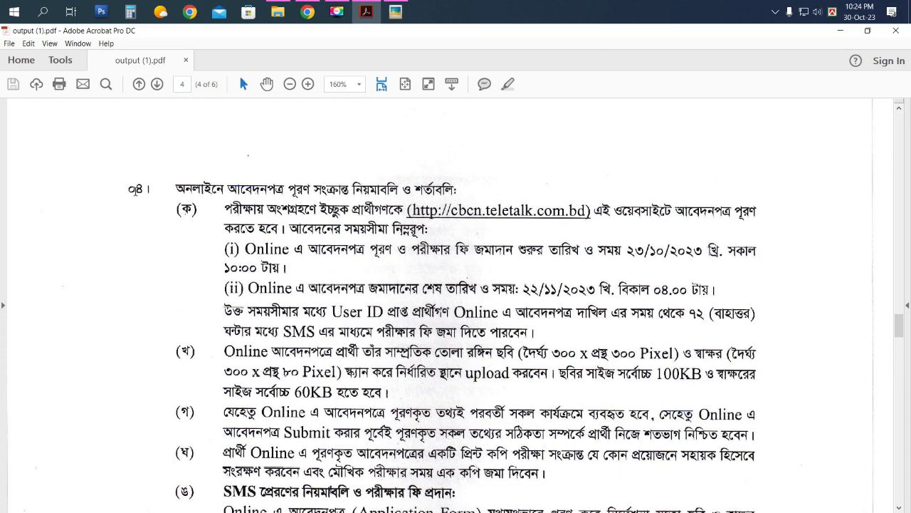
scroll(320, 250, "down", 6)
scroll(301, 245, "down", 4)
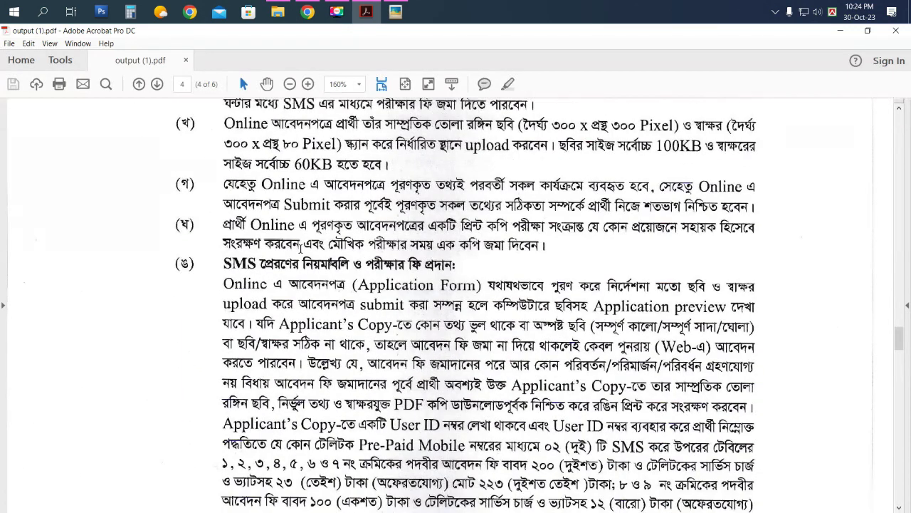
scroll(399, 249, "down", 5)
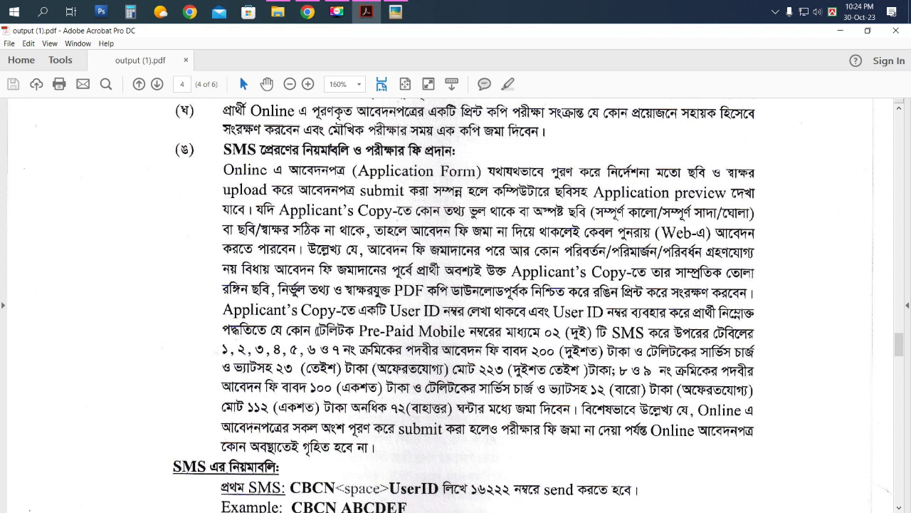
scroll(178, 348, "down", 1)
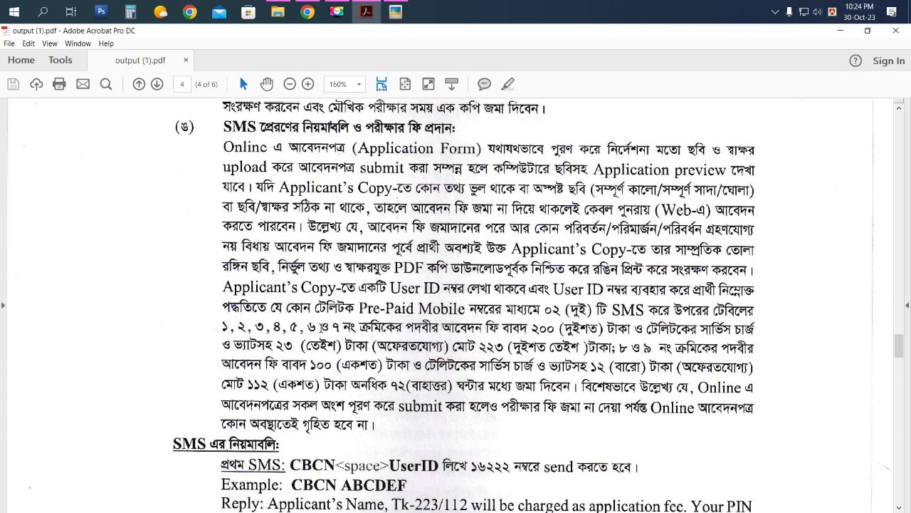
- Look up posts 07 to 09 in the page 2 table and return to the fee rules on page 4
left_click_drag(899, 348, 902, 222)
scroll(480, 387, "down", 4)
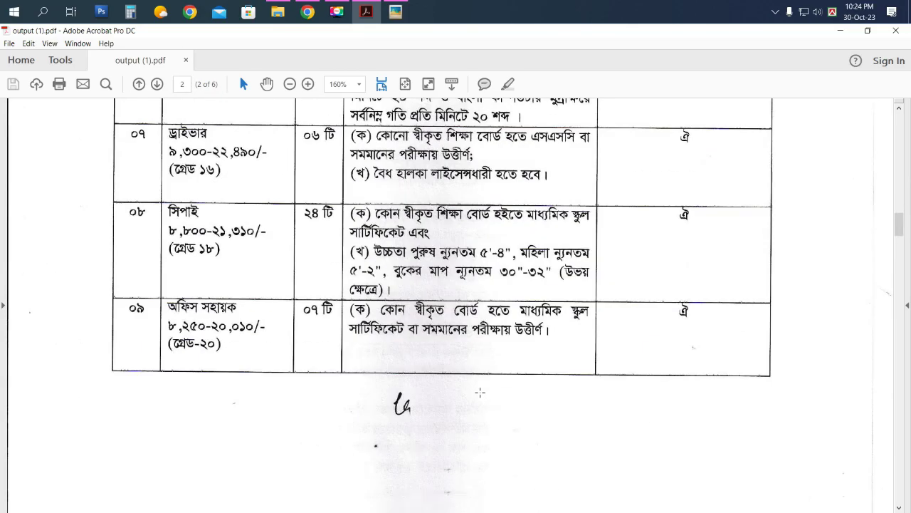
scroll(480, 387, "down", 4)
left_click_drag(899, 259, 894, 360)
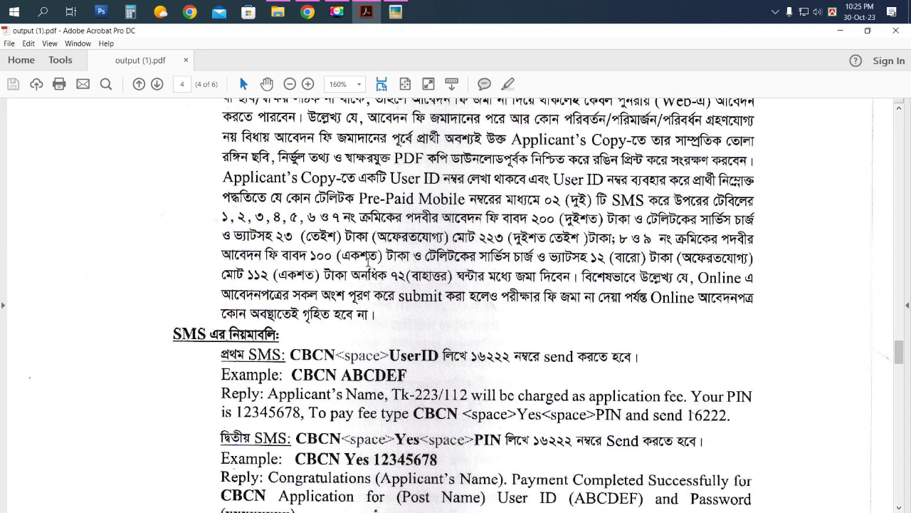
- Read the first and second SMS instructions for paying the application fee at the end of page 4
scroll(416, 288, "down", 1)
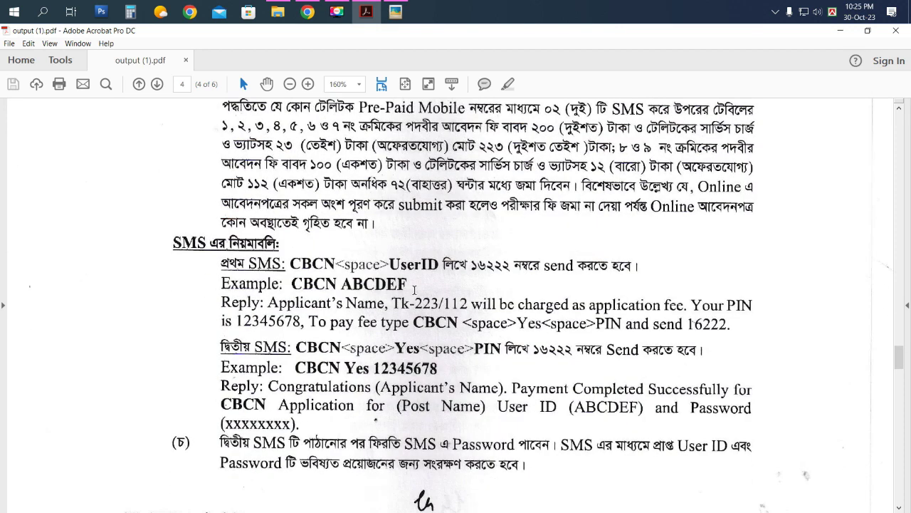
scroll(378, 289, "down", 1)
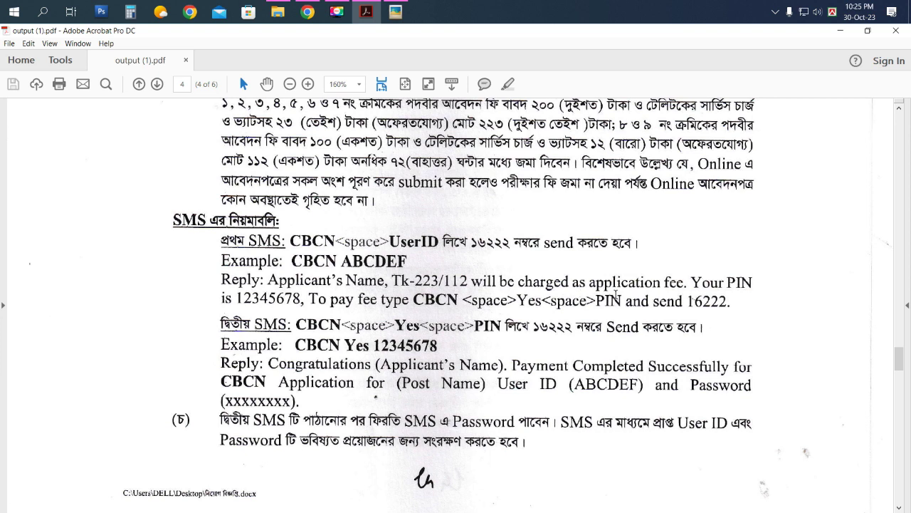
scroll(467, 291, "down", 1)
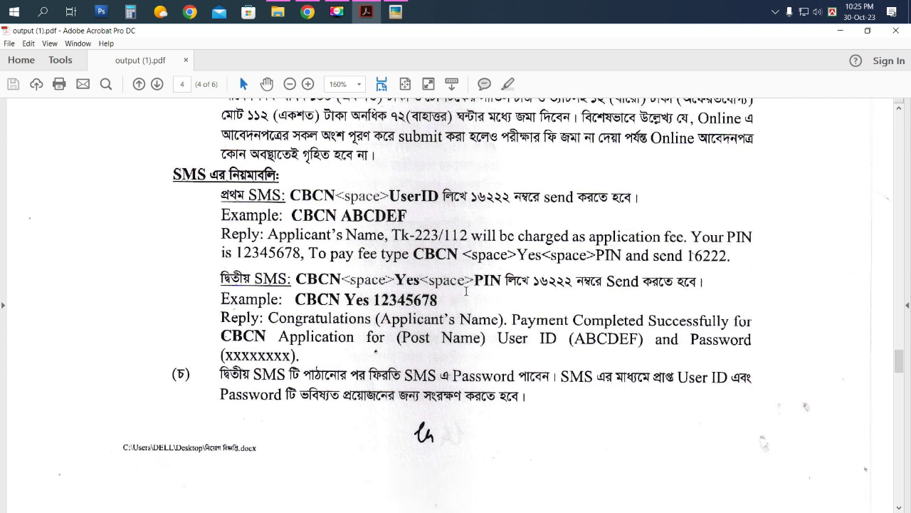
scroll(467, 290, "down", 1)
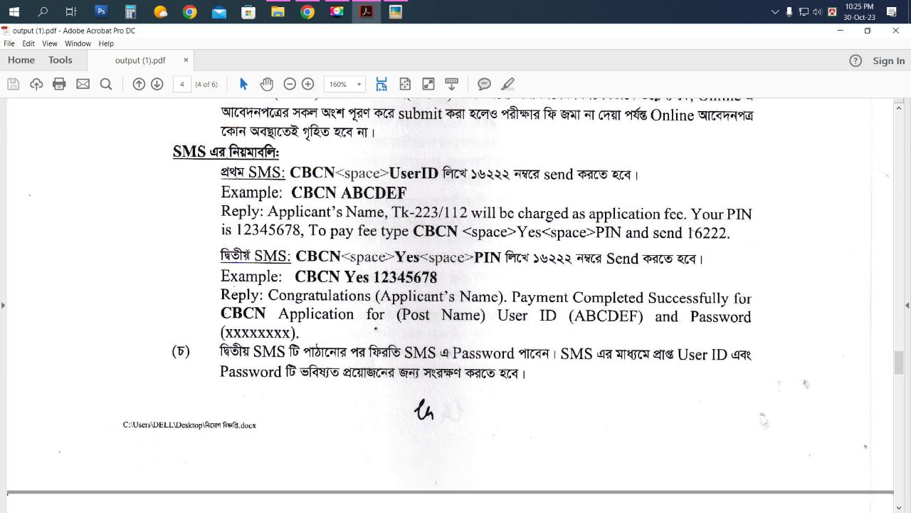
mouse_move(265, 258)
left_mouse_down()
mouse_move(339, 258)
mouse_move(267, 258)
left_mouse_up()
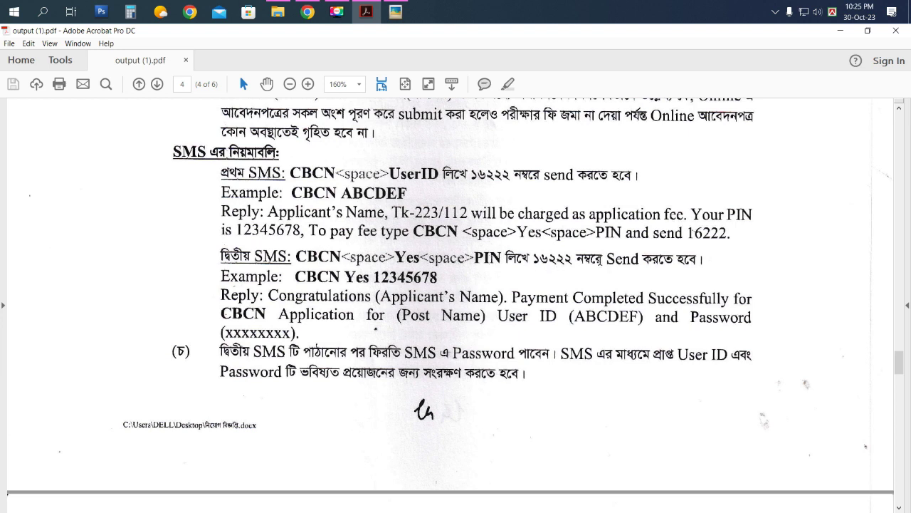
scroll(317, 257, "down", 1)
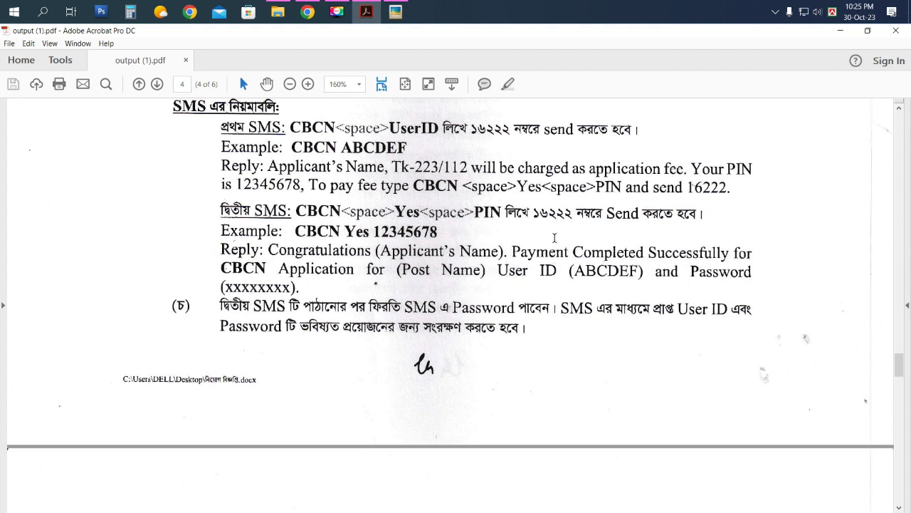
scroll(553, 238, "down", 1)
scroll(554, 238, "up", 1)
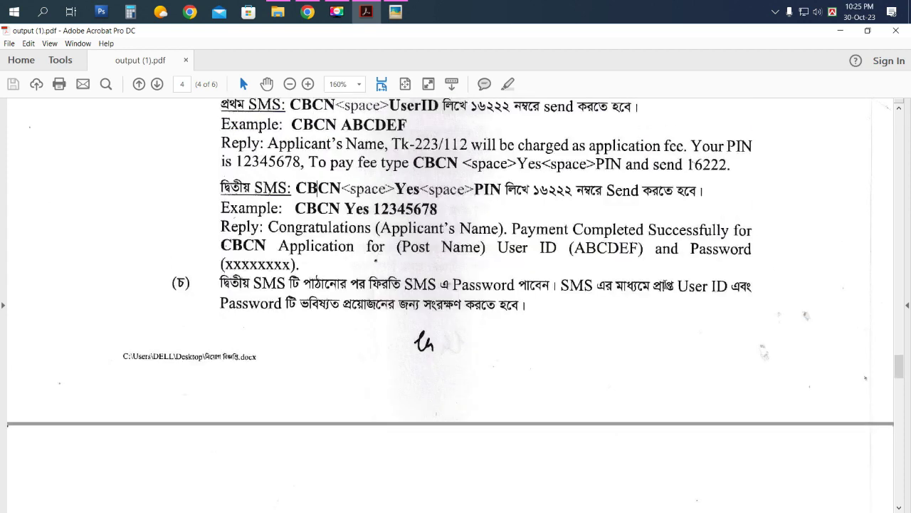
- Read the admit card, User ID and PIN recovery, and declaration clauses on page 5
scroll(317, 189, "down", 6)
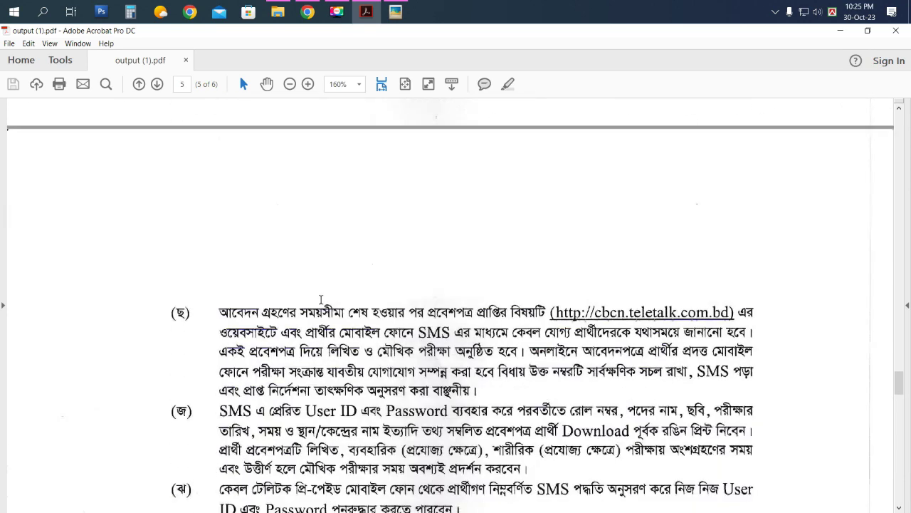
scroll(271, 326, "down", 4)
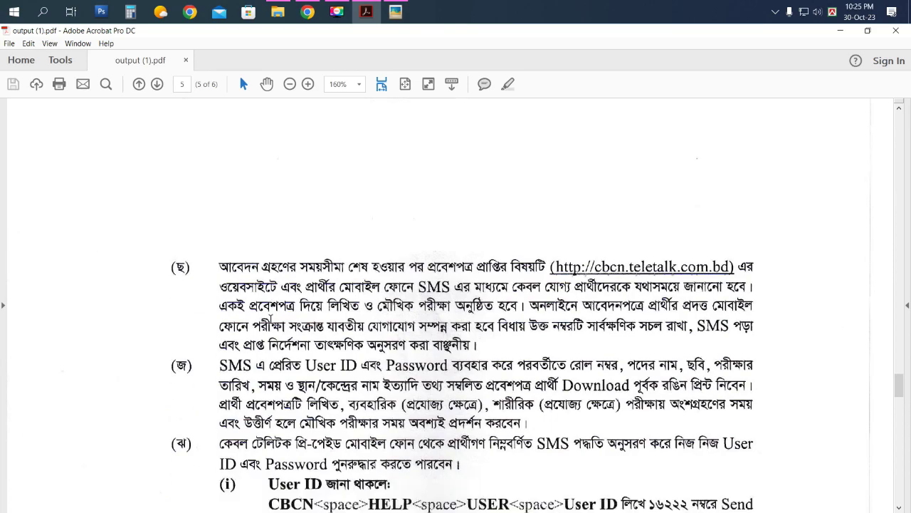
scroll(284, 308, "down", 10)
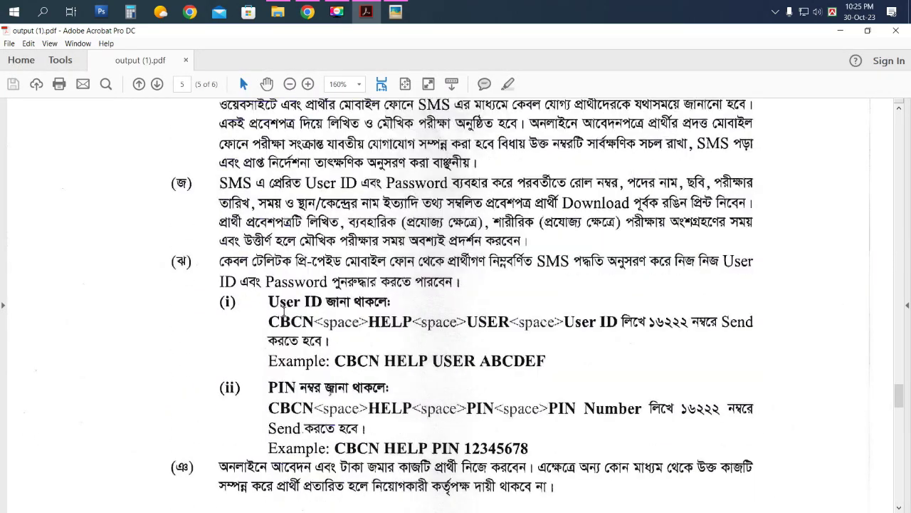
scroll(284, 311, "down", 13)
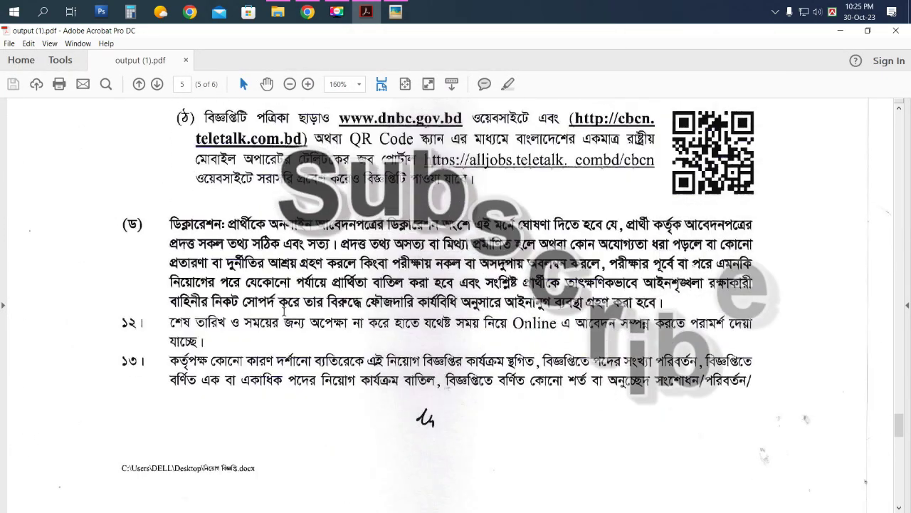
- View the signature block on page 6 of the notice and switch to the CBCN recruitment site in Chrome
scroll(283, 310, "down", 10)
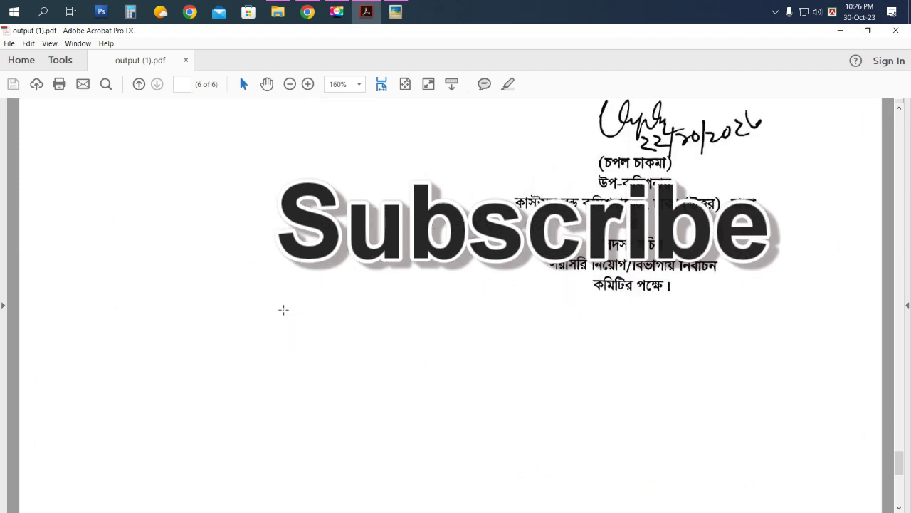
left_click(307, 13)
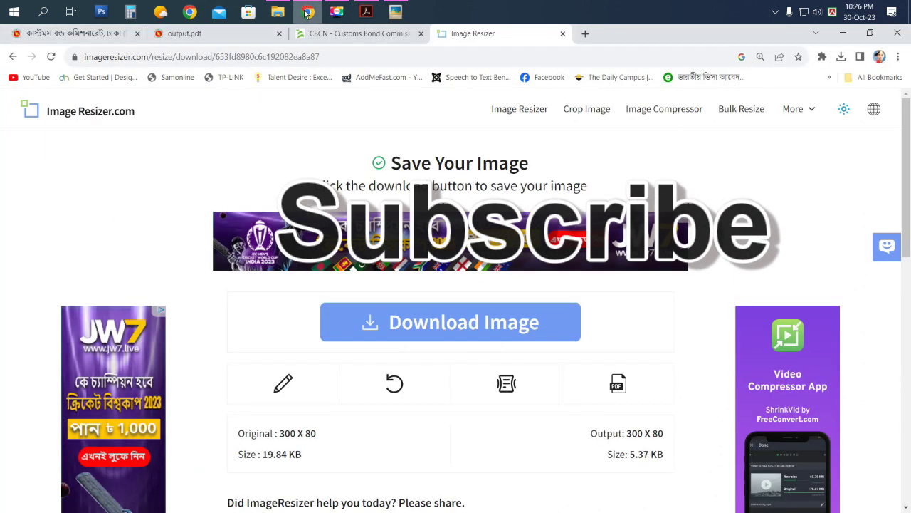
left_click(359, 33)
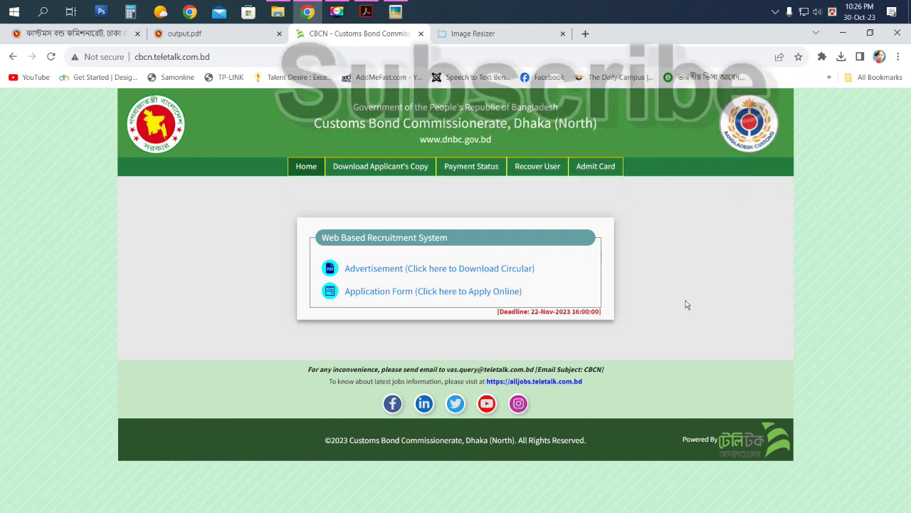
- Enlarge the recruitment site, check its Admit Card page and return to the home page
key("ctrl+plus")
key("ctrl+plus")
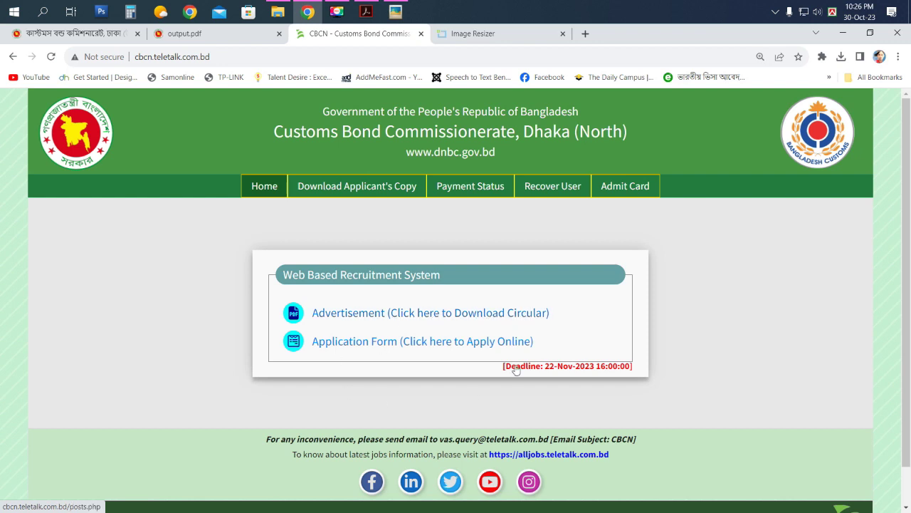
left_click(617, 187)
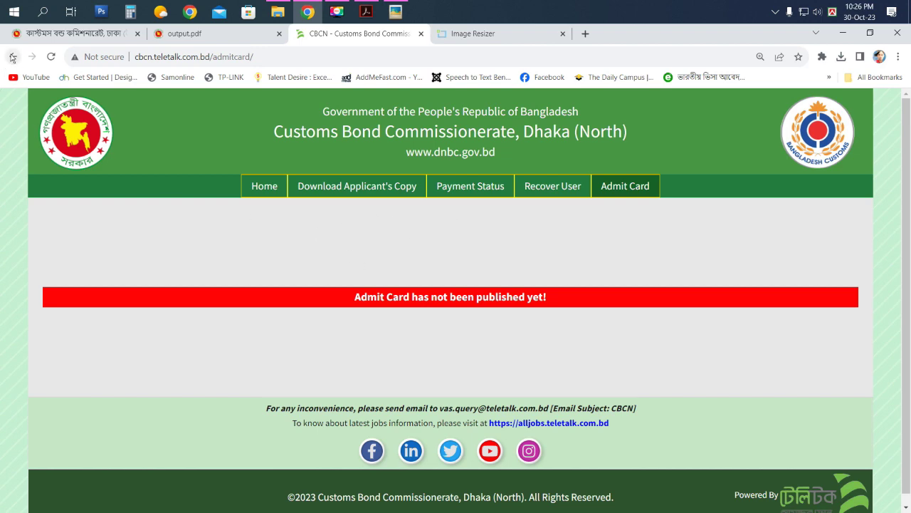
left_click(274, 187)
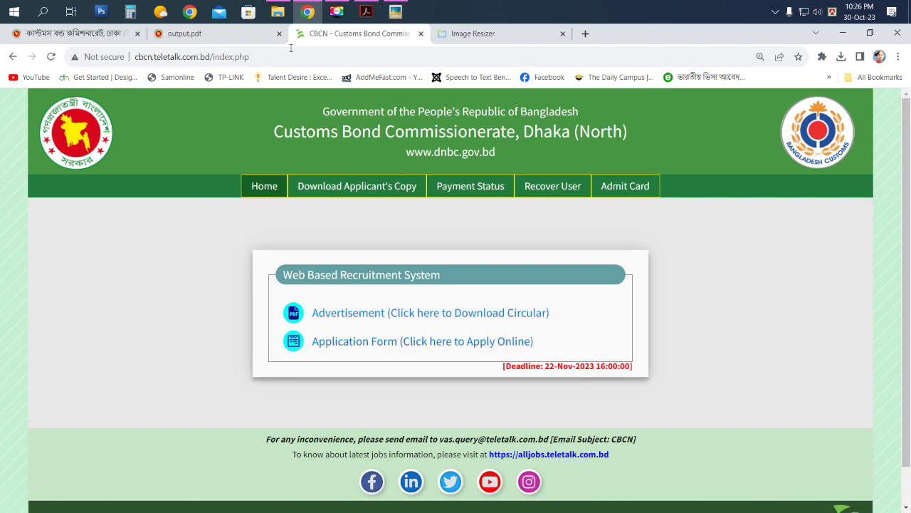
- Open the online application form for the Computer Operator post, answering No to Alljobs premium membership
left_click(373, 343)
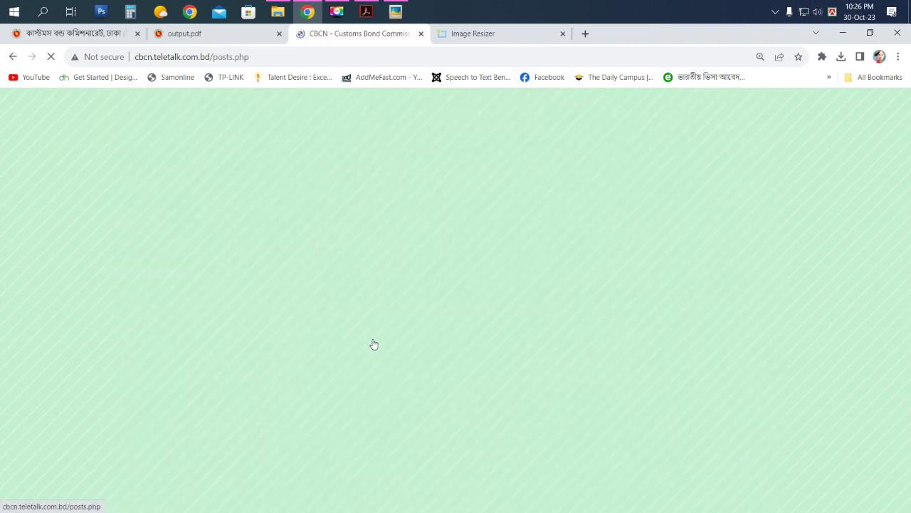
scroll(313, 349, "down", 1)
scroll(349, 349, "up", 3)
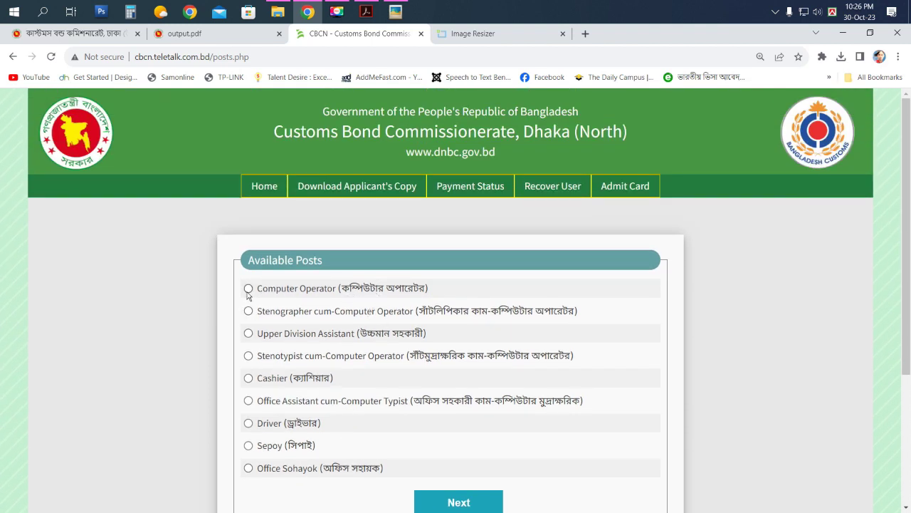
left_click(247, 290)
scroll(488, 464, "down", 1)
left_click(468, 454)
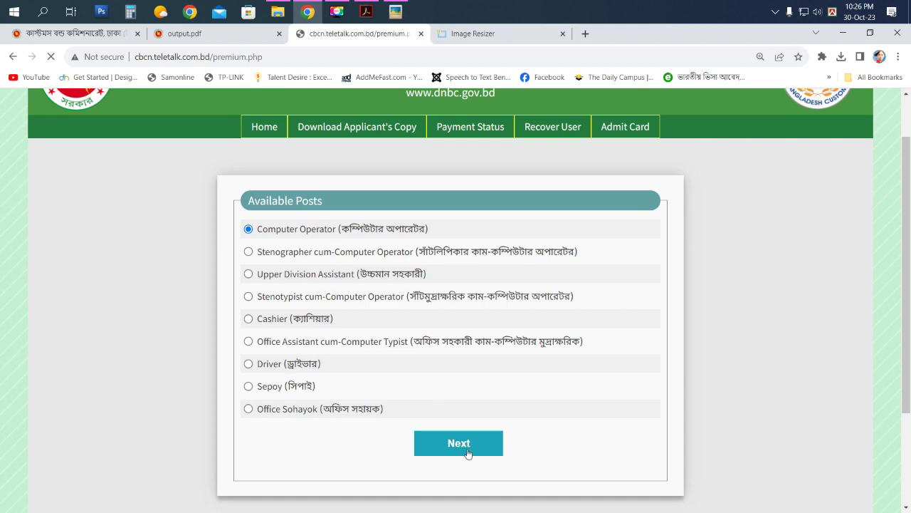
left_click(491, 302)
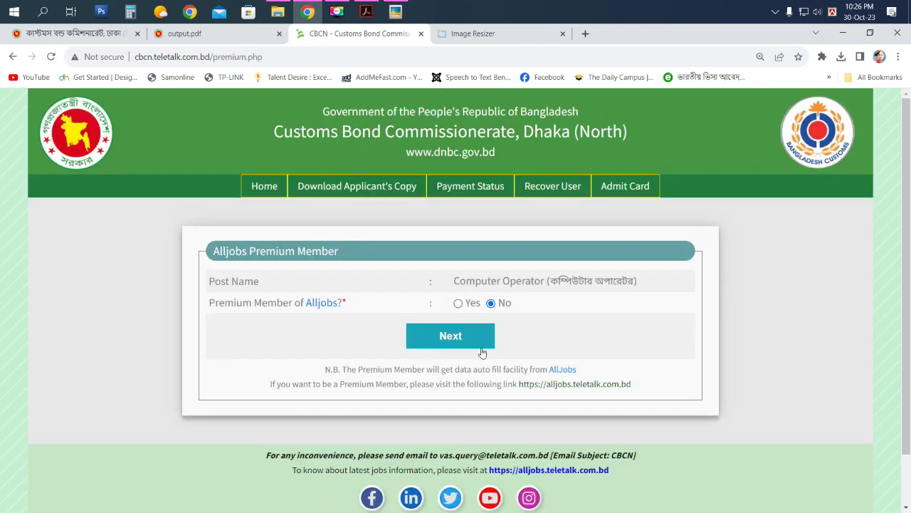
left_click(457, 338)
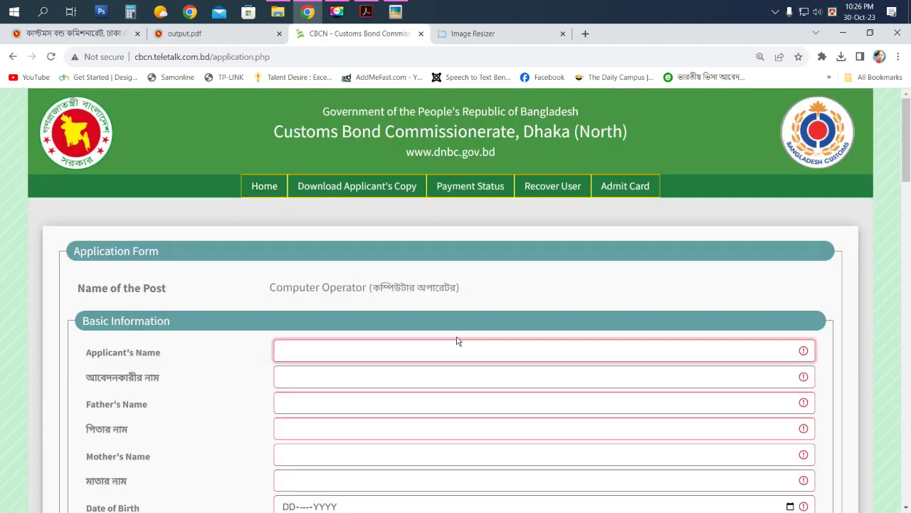
- Look through the blank application form from Basic Information to the address and education sections and return to the name fields
scroll(452, 341, "down", 1)
scroll(452, 341, "down", 1)
scroll(453, 341, "up", 1)
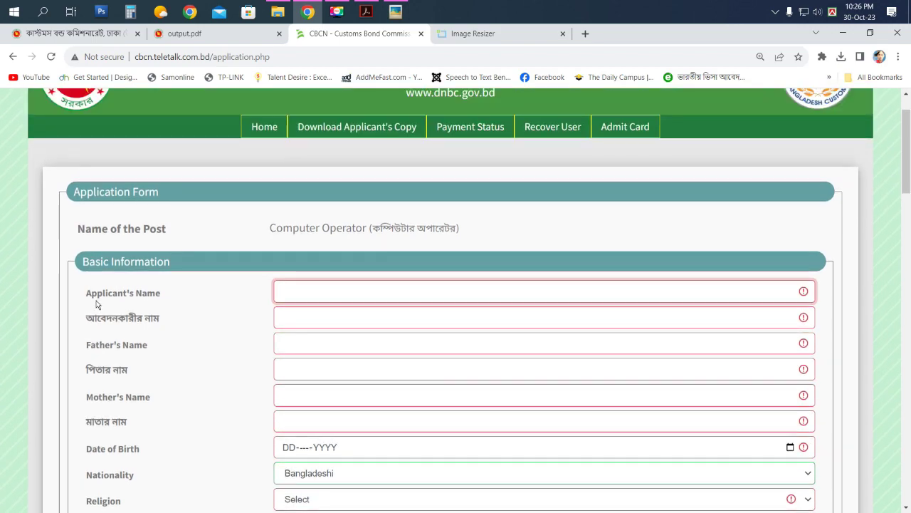
scroll(612, 317, "down", 20)
scroll(610, 331, "up", 4)
scroll(610, 332, "up", 20)
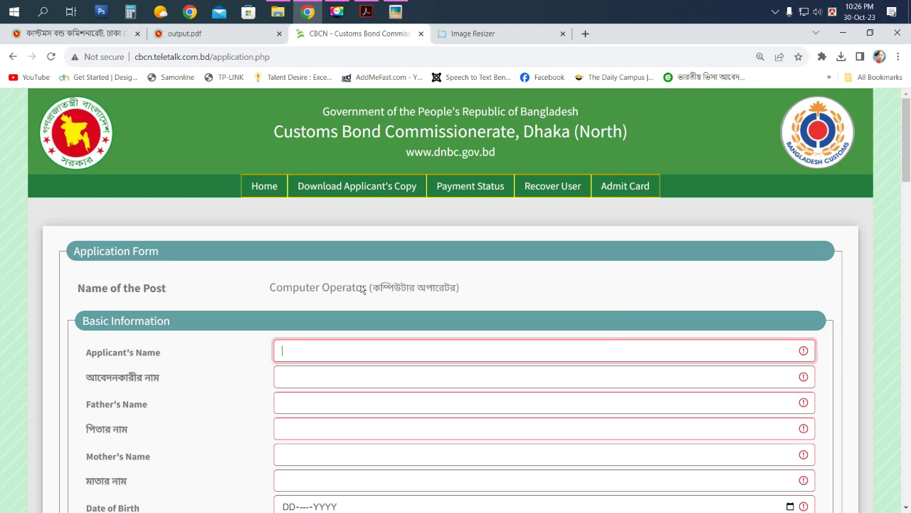
scroll(362, 341, "down", 1)
scroll(362, 340, "down", 7)
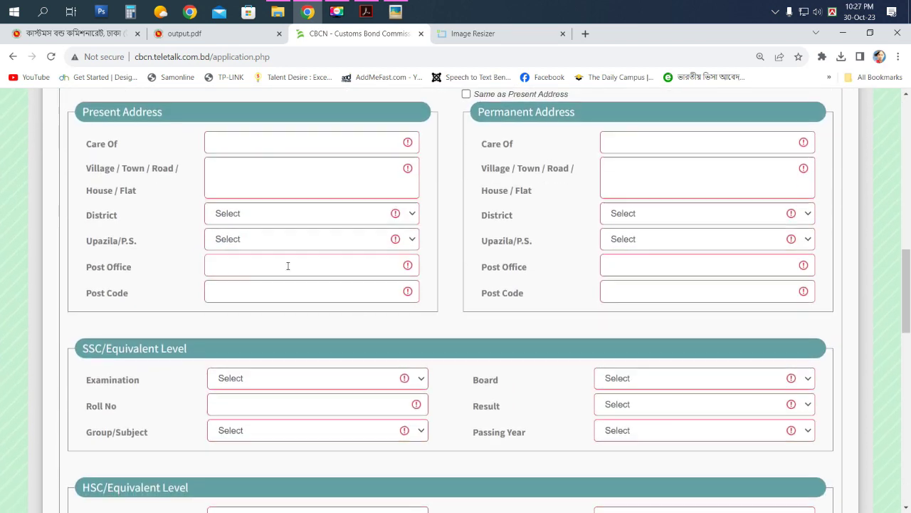
scroll(287, 266, "up", 10)
scroll(291, 273, "down", 1)
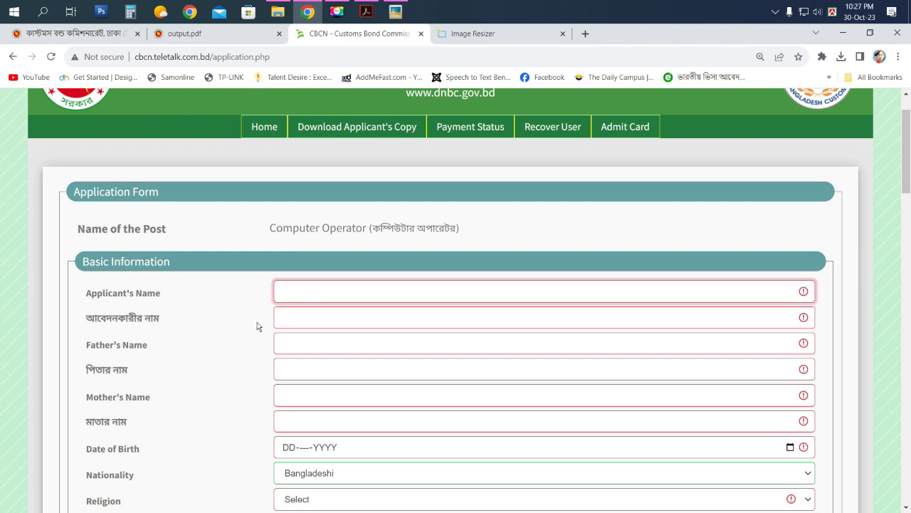
- Change the keyboard input to Bangla and enter "আমার নাম" as the applicant's Bangla name
left_click(296, 318)
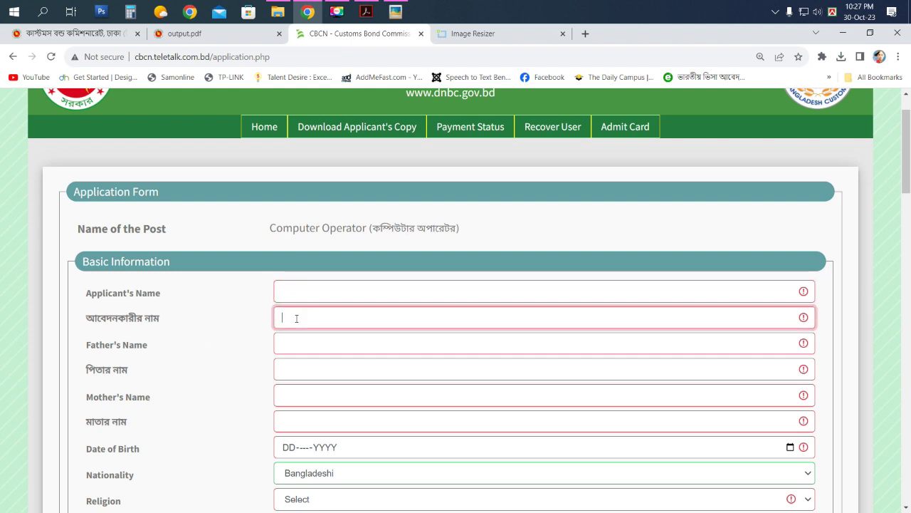
left_click(832, 13)
left_click(771, 17)
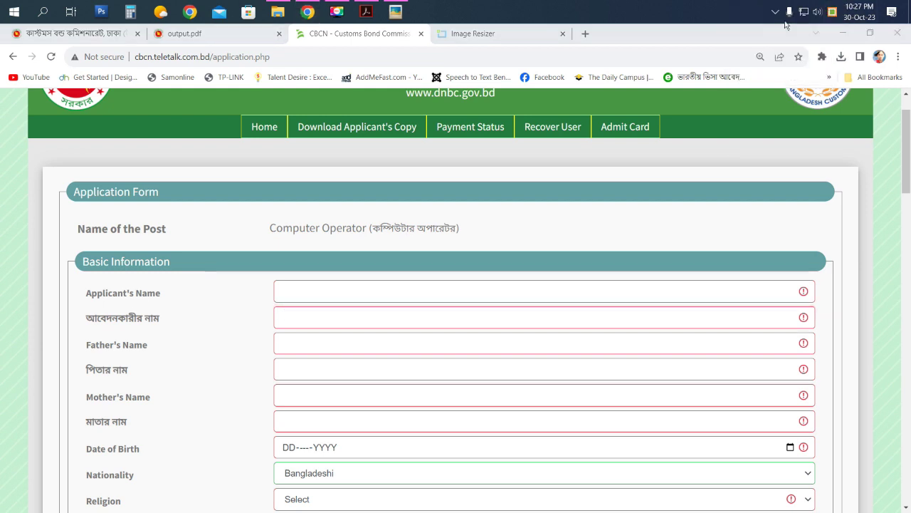
left_click(332, 314)
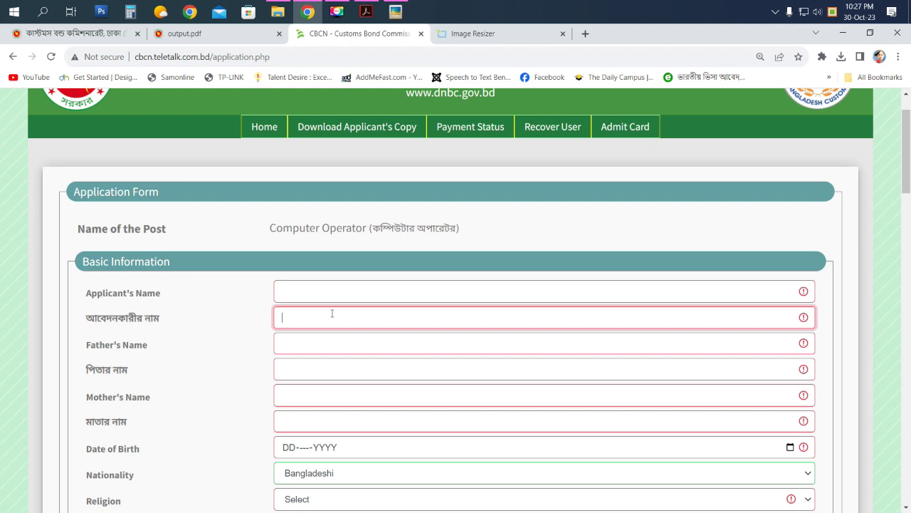
type("আমার নাম")
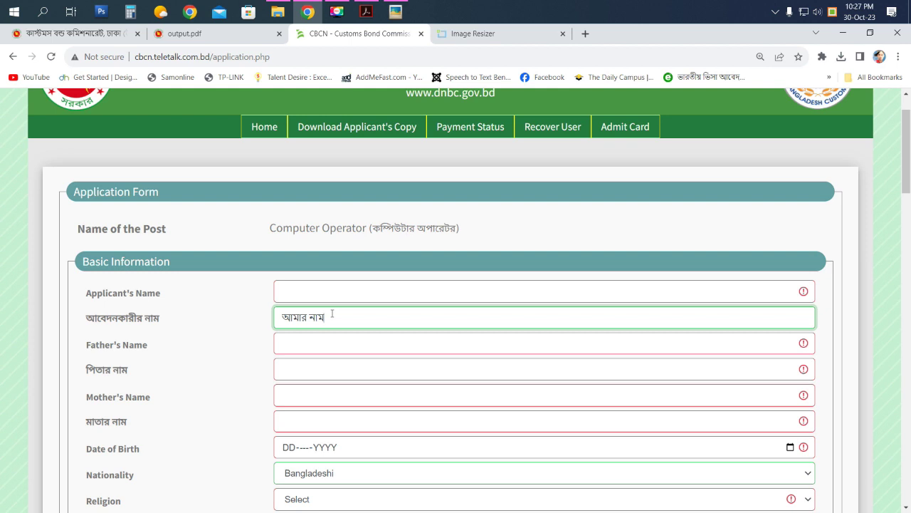
- Go through the English and Bangla fields for the father's and mother's names, leaving them blank
left_click(317, 342)
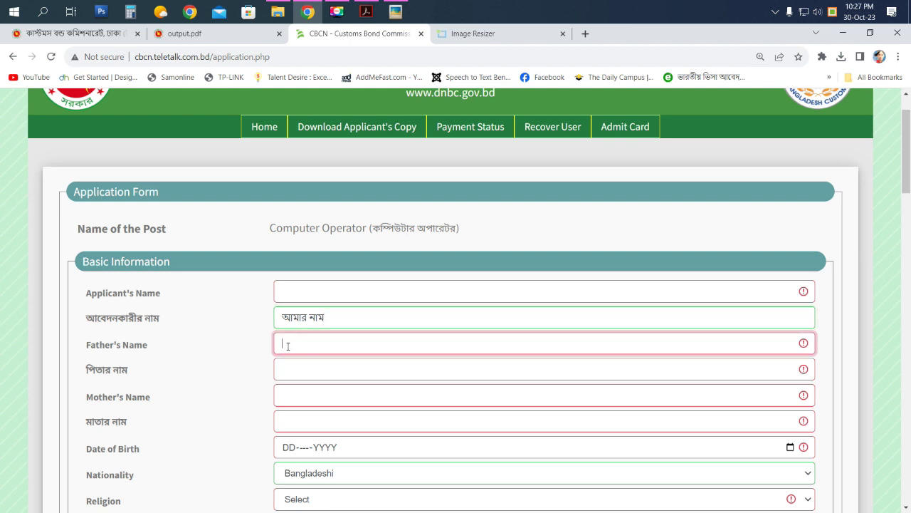
scroll(331, 342, "down", 1)
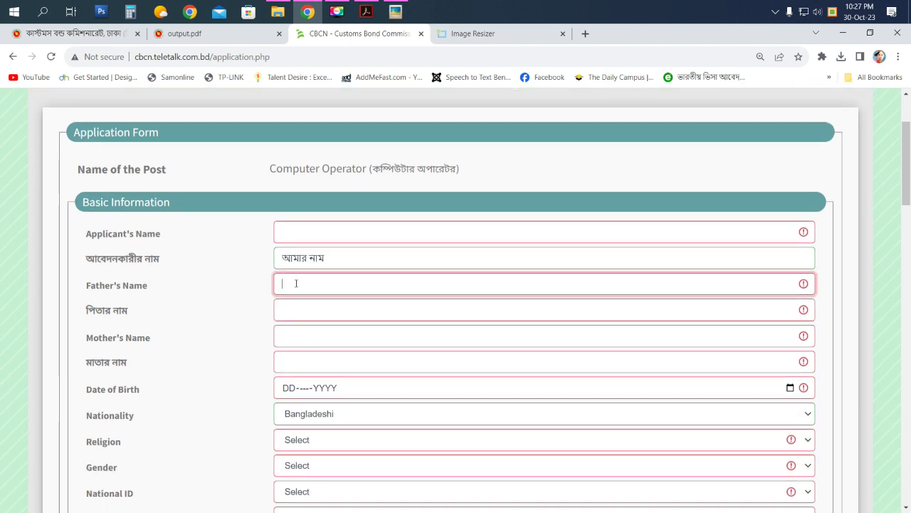
left_click(289, 313)
left_click(289, 335)
left_click(288, 361)
scroll(309, 355, "down", 2)
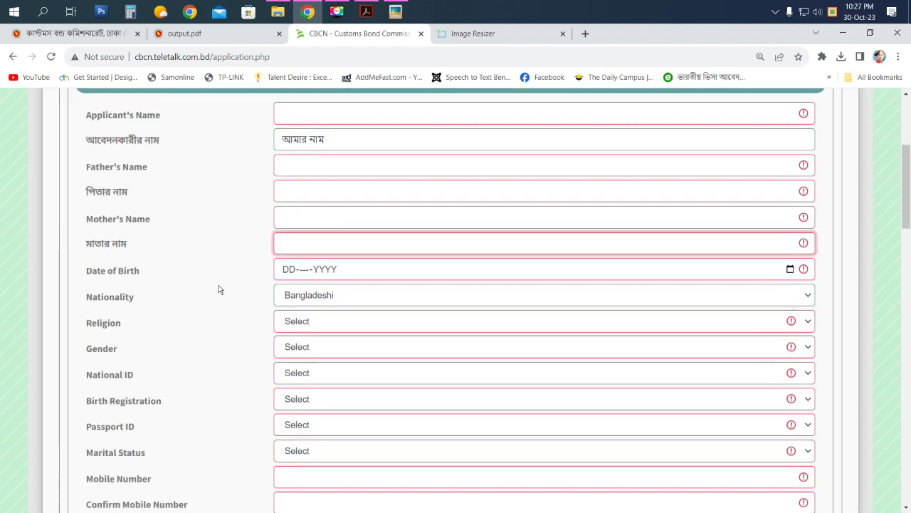
- Examine the Date of Birth calendar and its month and year selector, and close it without picking a date
left_click(368, 280)
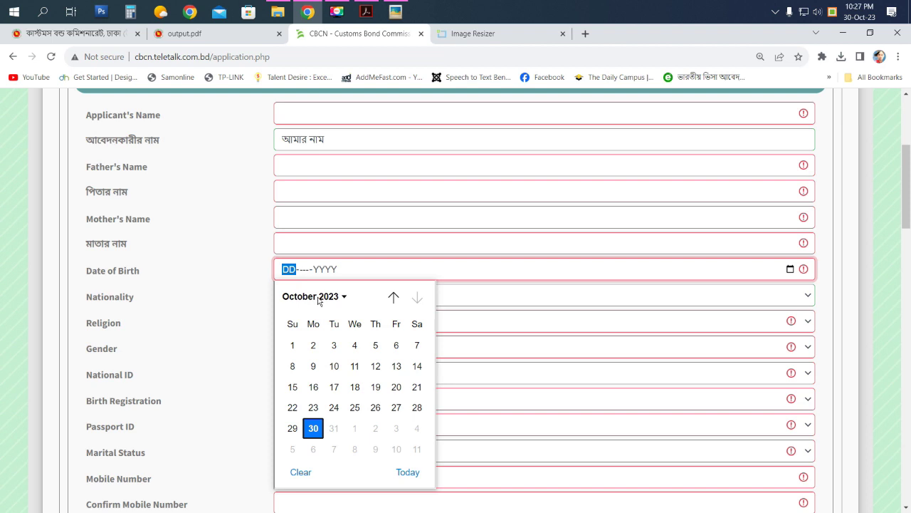
left_click(336, 298)
scroll(308, 349, "up", 1)
scroll(309, 350, "down", 1)
left_click(388, 270)
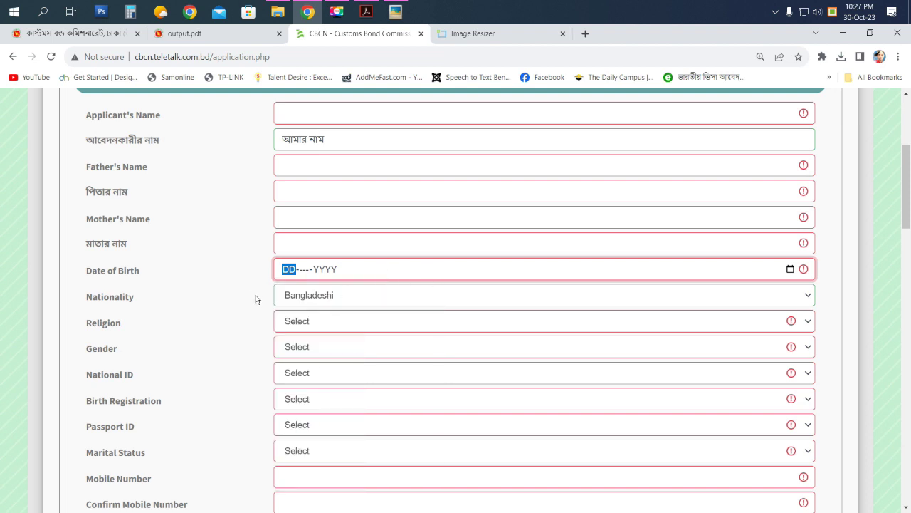
- Look at the Religion and Gender choices without selecting any
left_click(310, 324)
left_click(240, 347)
left_click(326, 350)
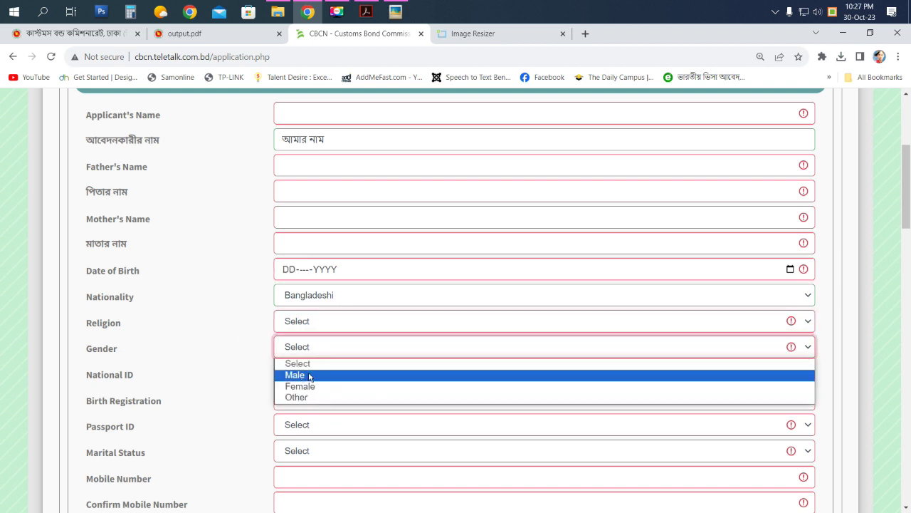
left_click(221, 341)
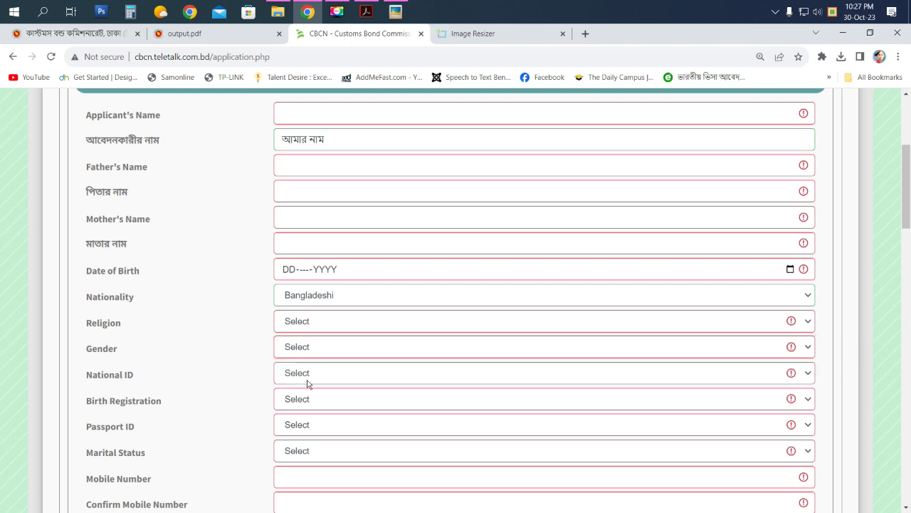
- Set National ID and Birth Registration to Yes and place the cursor in each number field
left_click(307, 381)
left_click(298, 402)
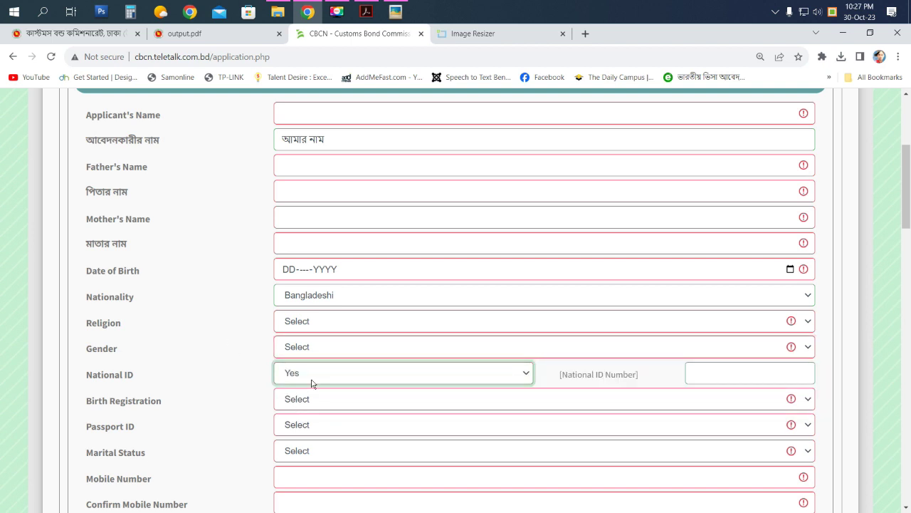
left_click(715, 377)
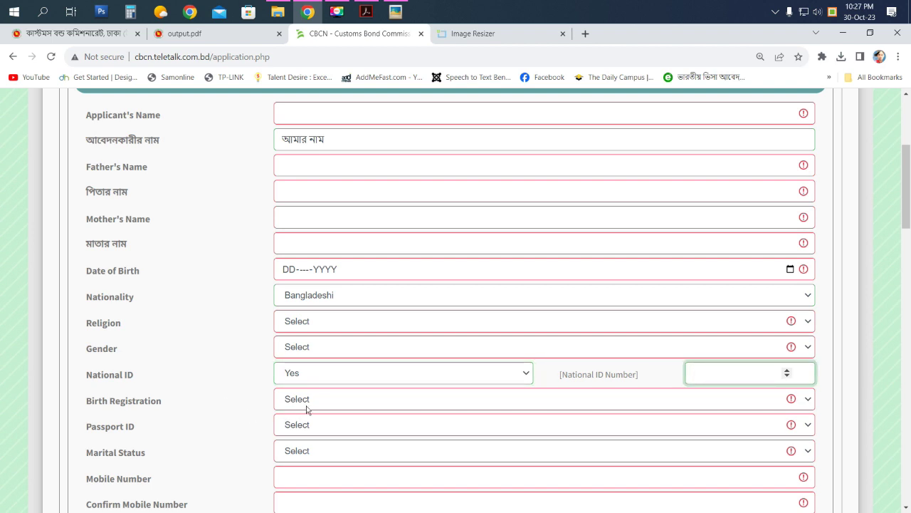
left_click(311, 408)
left_click(292, 427)
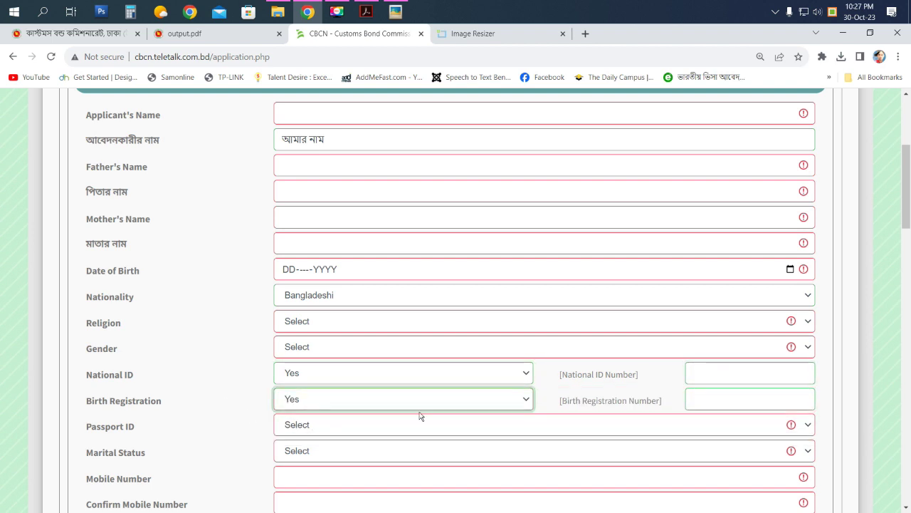
left_click(710, 401)
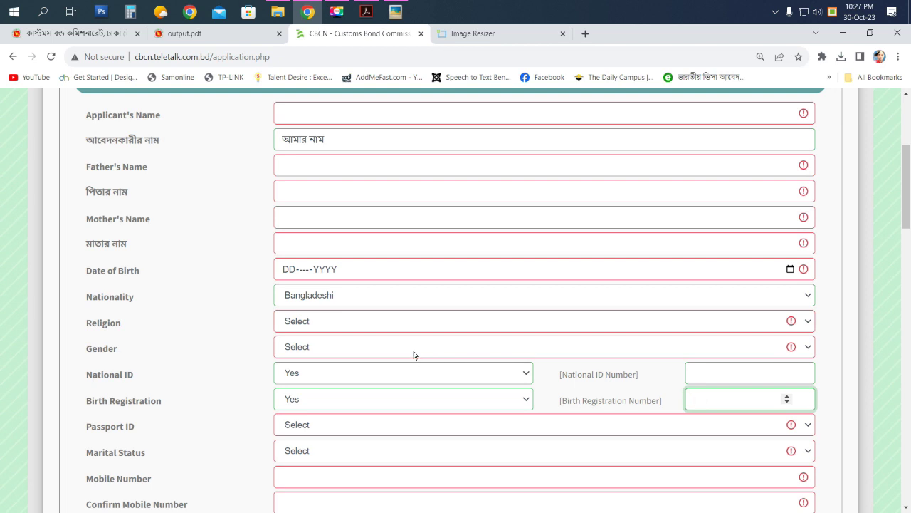
- Try Yes for Passport ID to check its number field, and set Passport ID to No
scroll(413, 349, "down", 2)
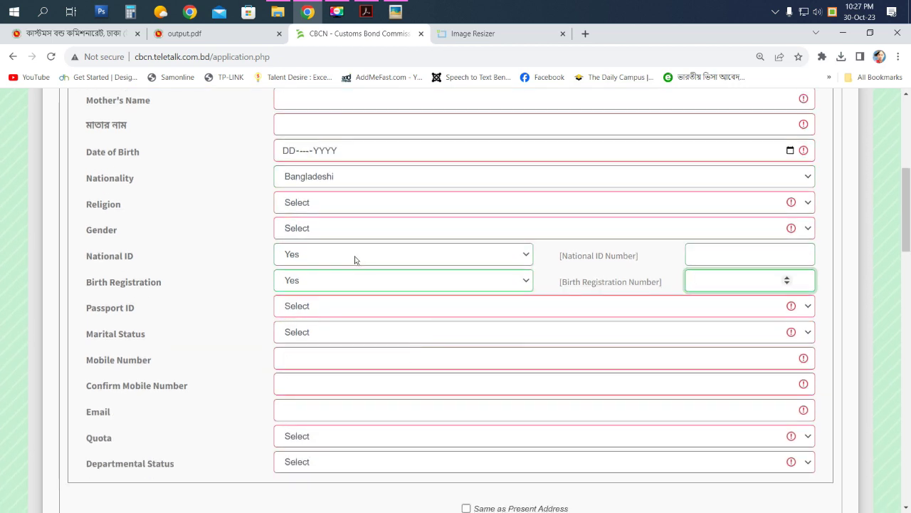
left_click(346, 309)
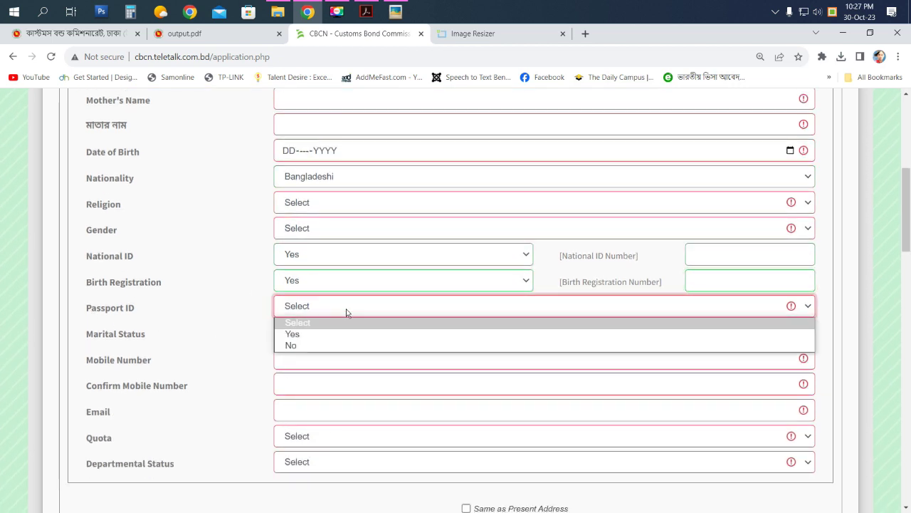
left_click(294, 334)
left_click(694, 315)
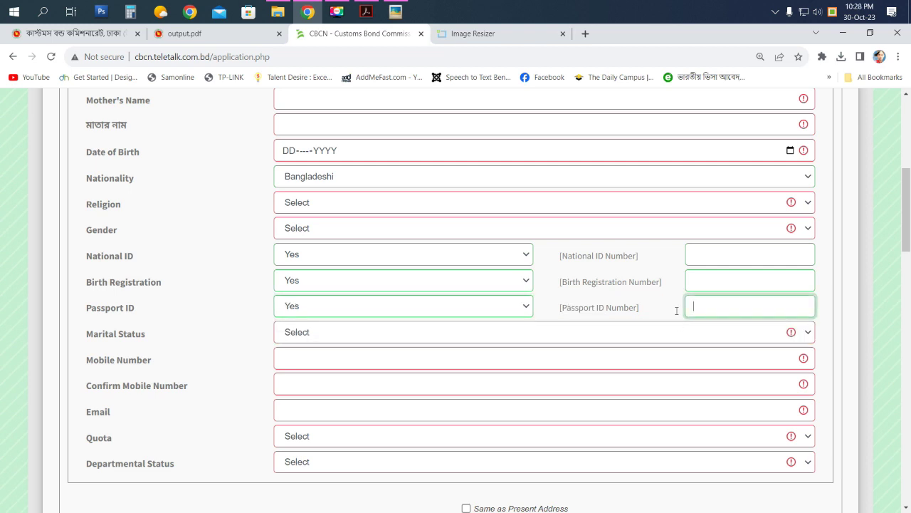
left_click(364, 307)
left_click(297, 346)
- Look at the Marital Status choices without selecting any, and place the cursor in the Mobile Number, Confirm Mobile Number and Email fields
scroll(331, 313, "down", 1)
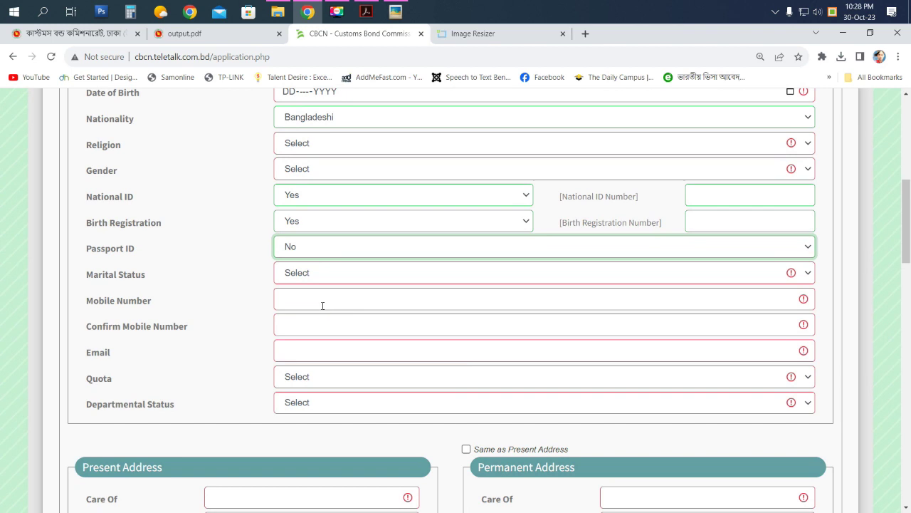
left_click(334, 273)
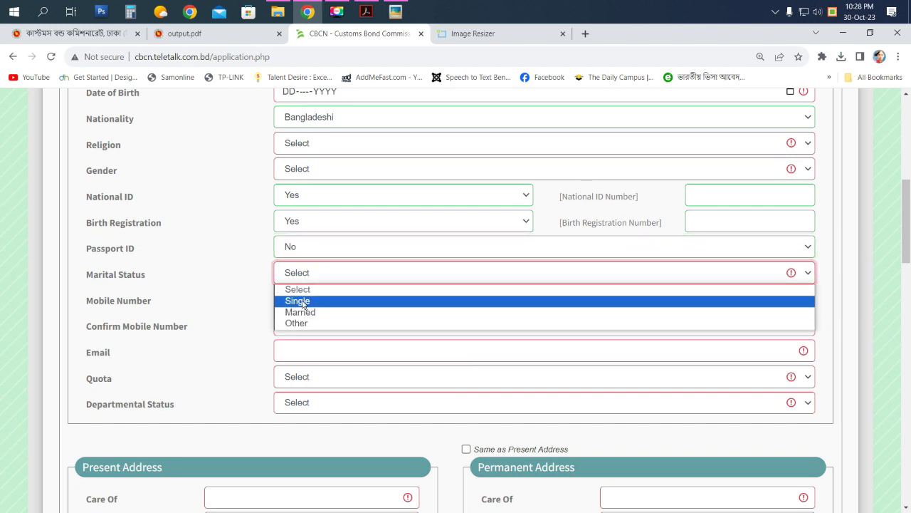
left_click(222, 281)
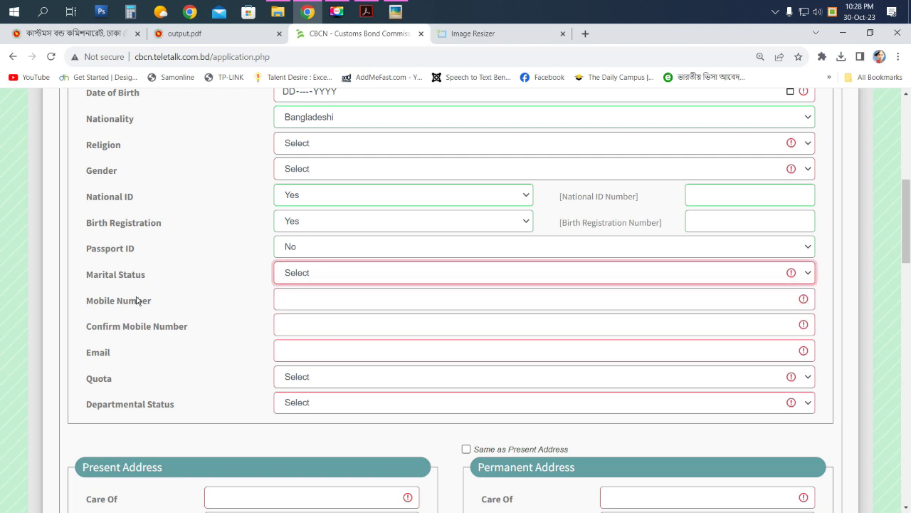
left_click(331, 301)
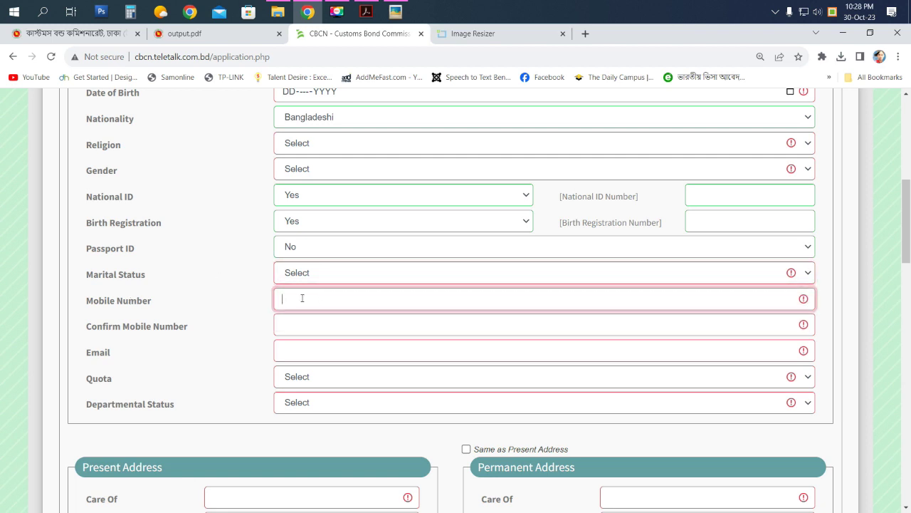
left_click(299, 322)
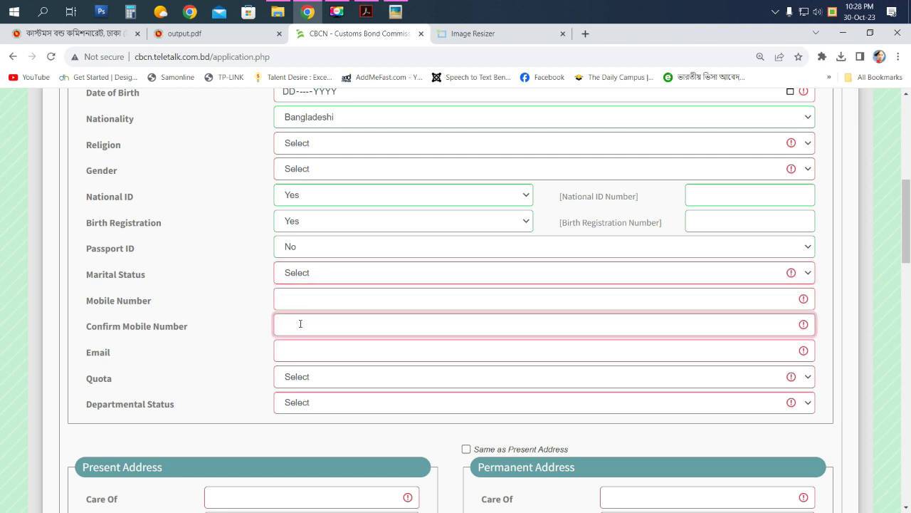
left_click(301, 352)
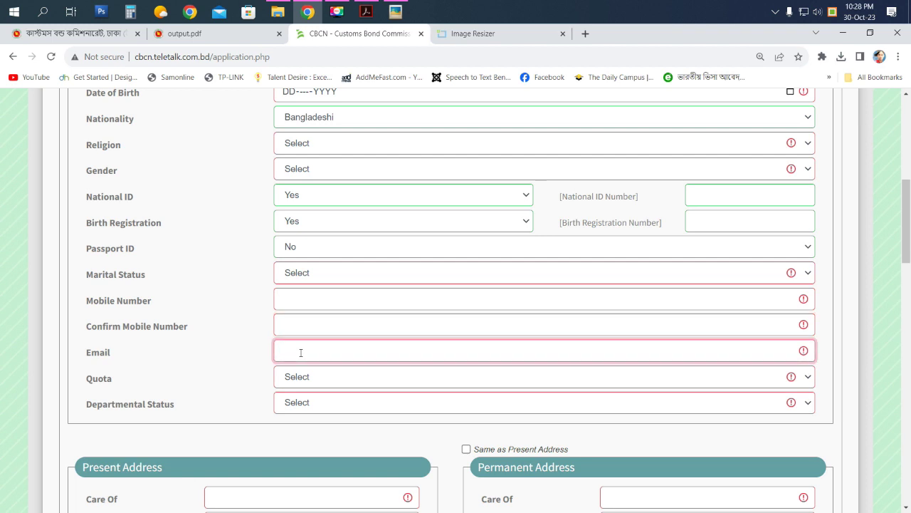
- Look at the Quota choices without selecting any, and set Departmental Status to None
scroll(301, 352, "down", 1)
left_click(324, 321)
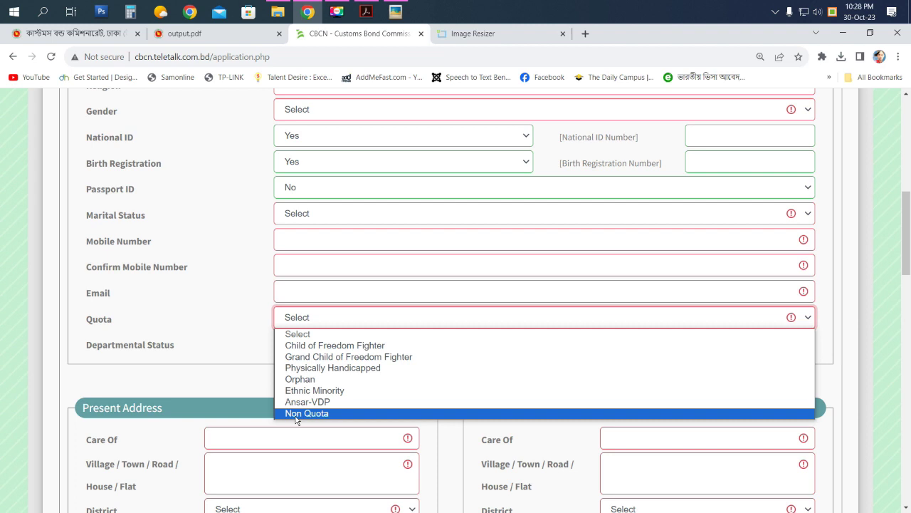
left_click(238, 329)
left_click(311, 321)
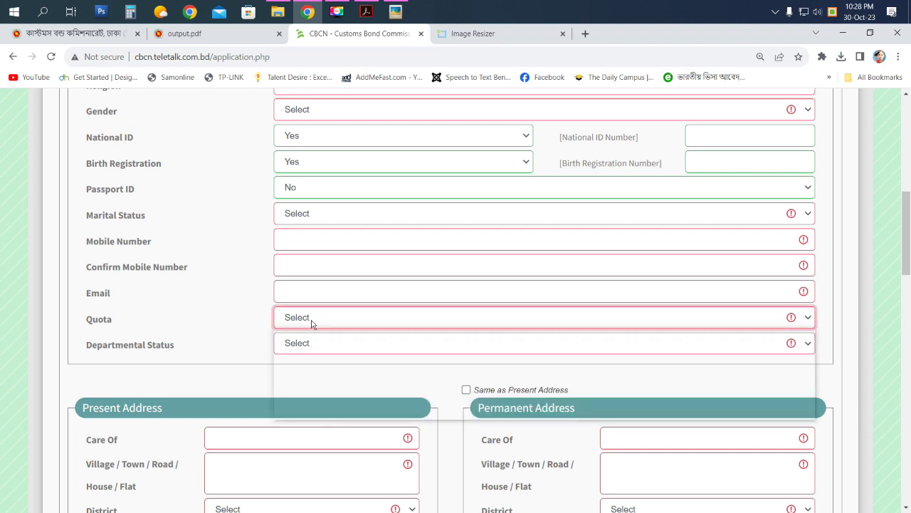
left_click(258, 340)
left_click(322, 349)
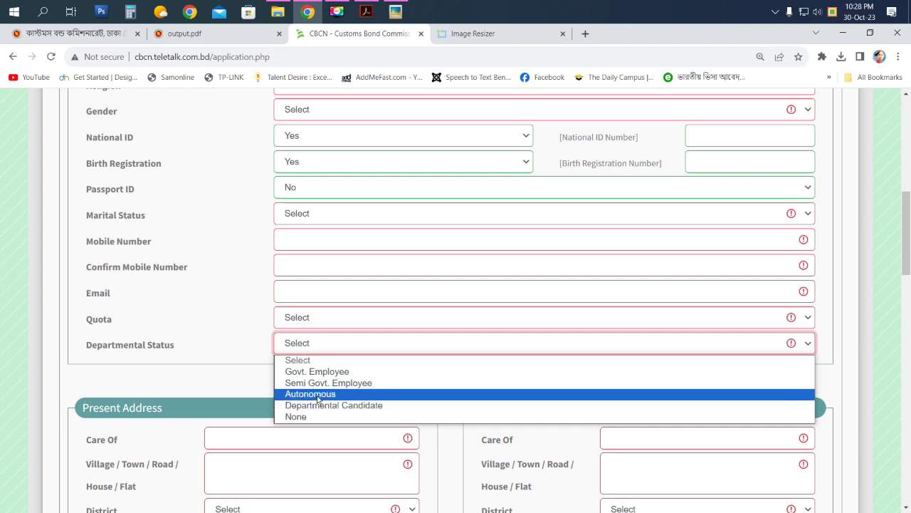
left_click(296, 416)
- Check the Present Address section's Care Of and Village / Town / Road fields and its District list without filling them in
scroll(294, 390, "down", 2)
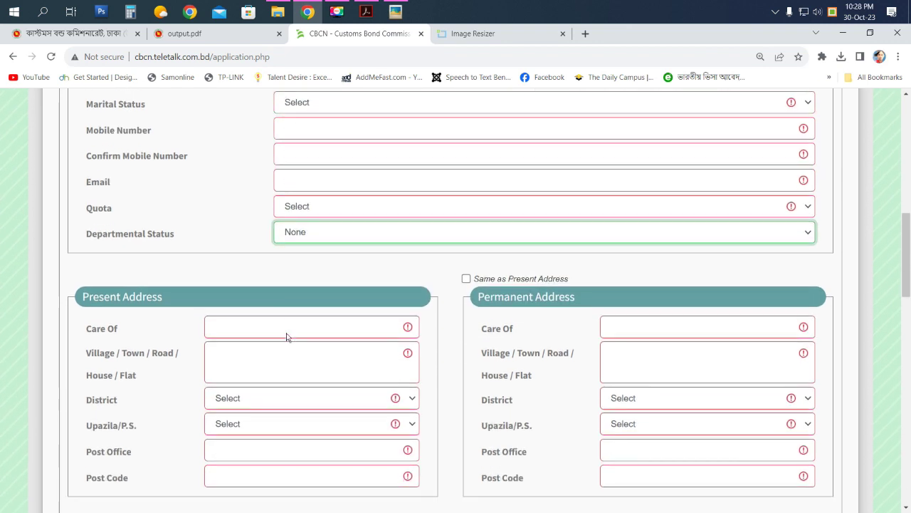
left_click(230, 261)
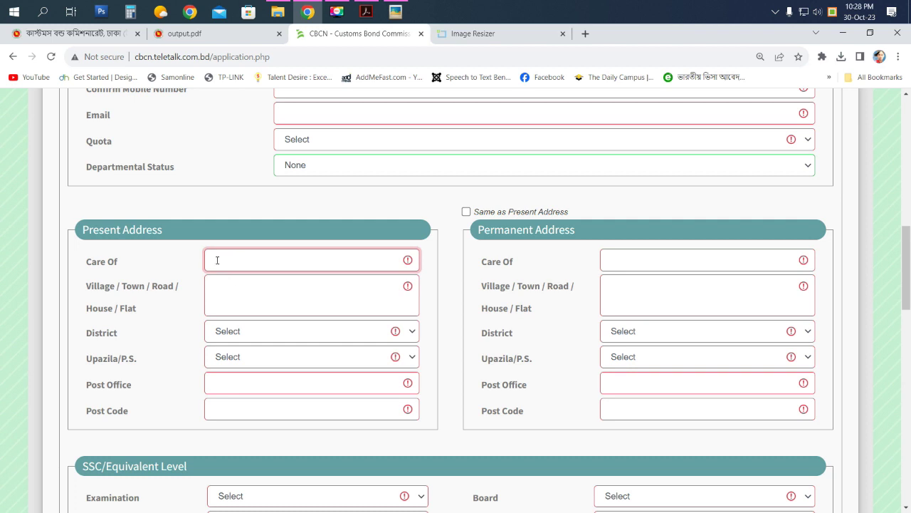
left_click(240, 285)
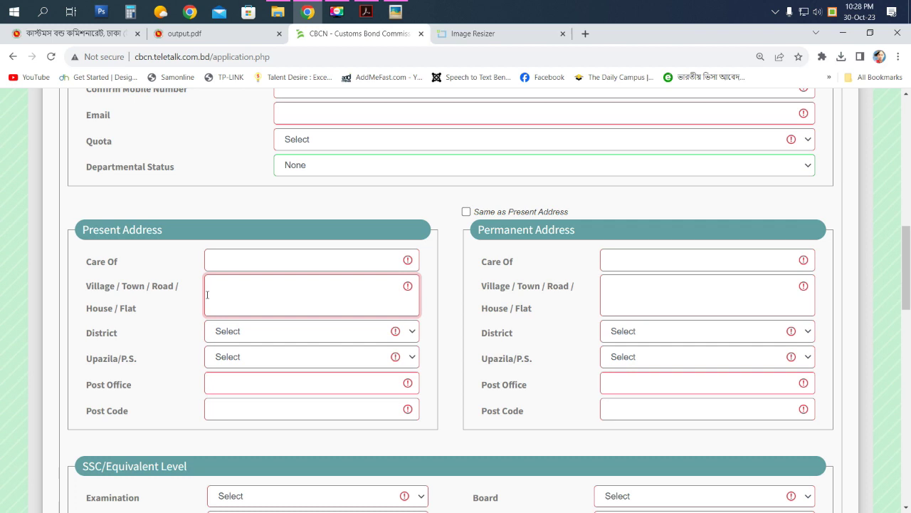
left_click(251, 338)
left_click(252, 337)
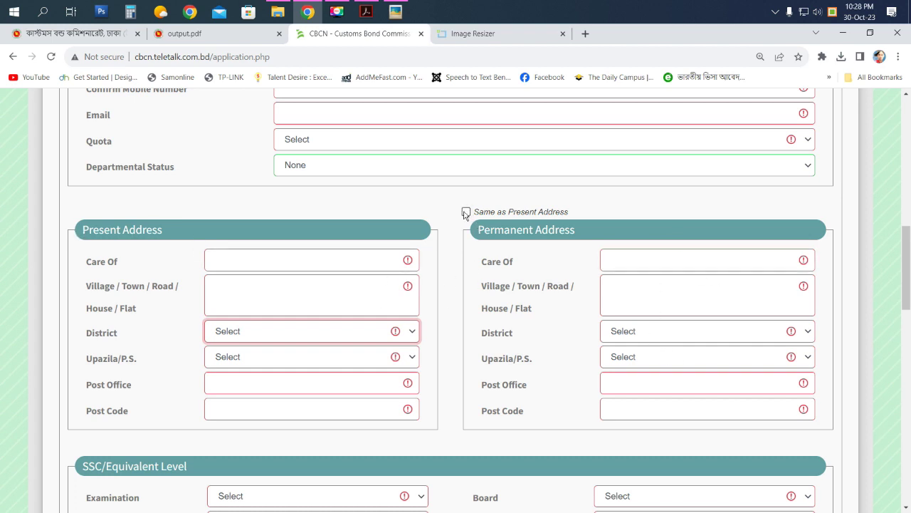
left_click(227, 257)
left_click(225, 289)
- Examine the SSC, HSC and Graduation sections of the application form
scroll(352, 277, "down", 3)
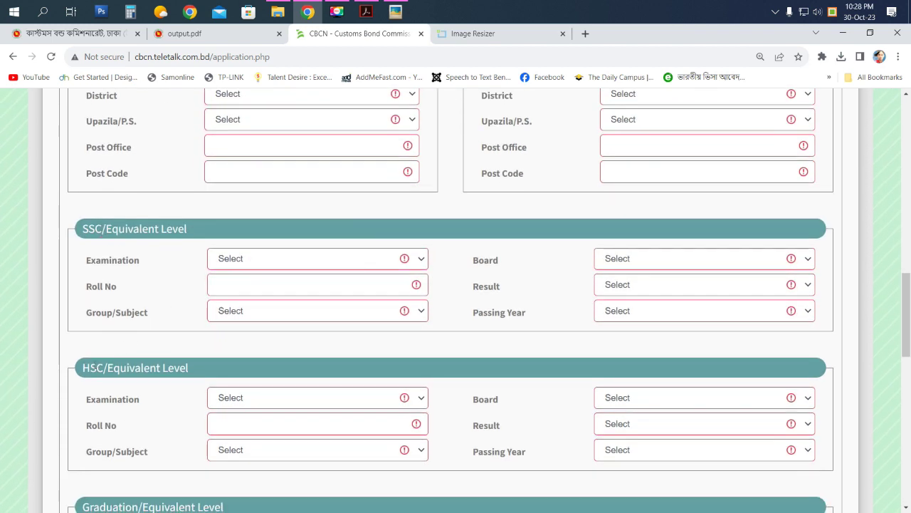
scroll(193, 382, "down", 3)
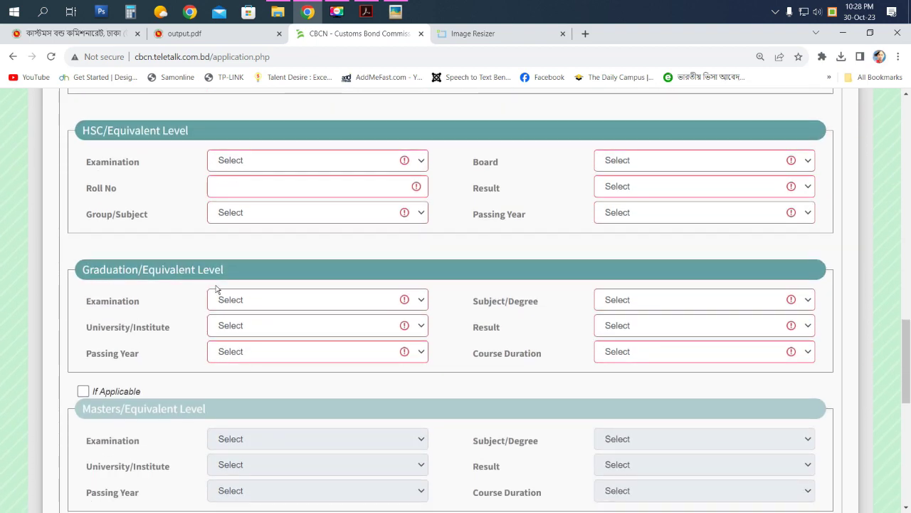
scroll(218, 289, "up", 2)
scroll(317, 214, "up", 1)
scroll(309, 224, "up", 1)
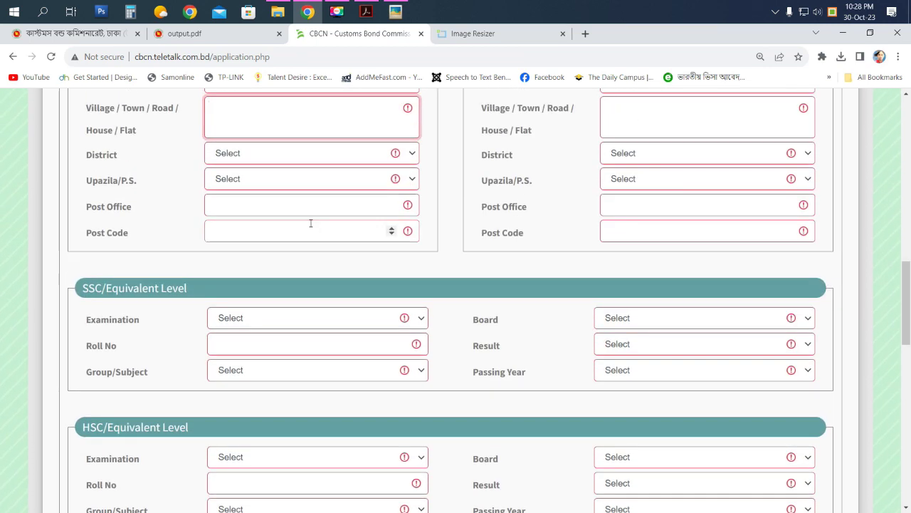
scroll(305, 226, "down", 2)
scroll(305, 233, "up", 2)
scroll(305, 233, "down", 1)
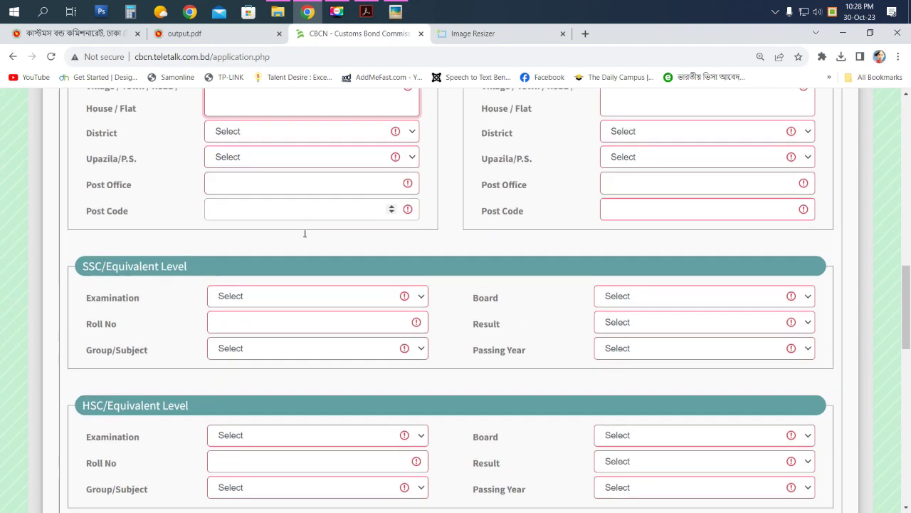
scroll(285, 286, "down", 1)
scroll(285, 286, "down", 1)
scroll(432, 297, "up", 3)
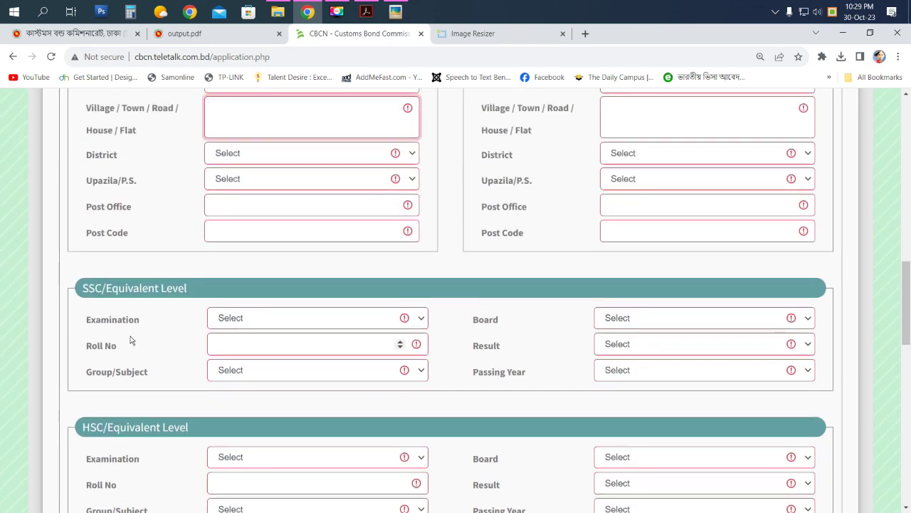
- Set the SSC-level Examination to S.S.C, and check its Roll No and Group/Subject fields without filling them in
left_click(287, 315)
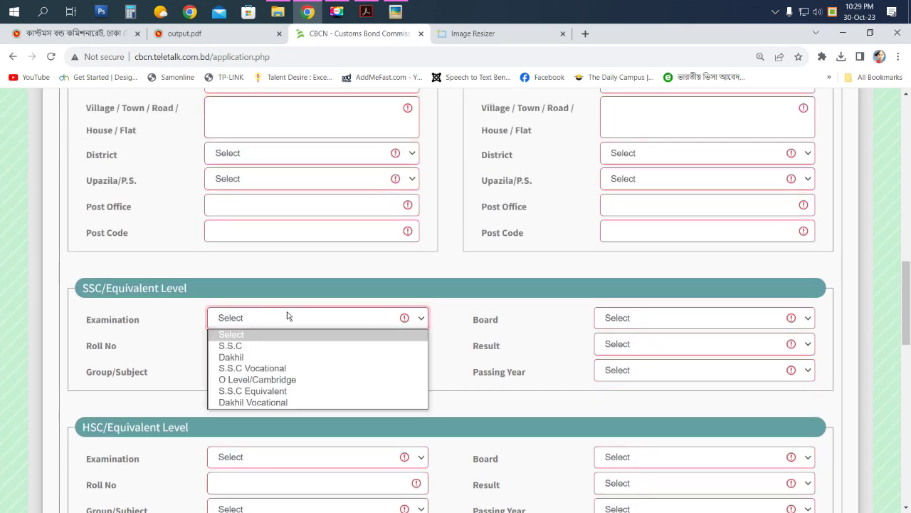
left_click(237, 346)
left_click(242, 346)
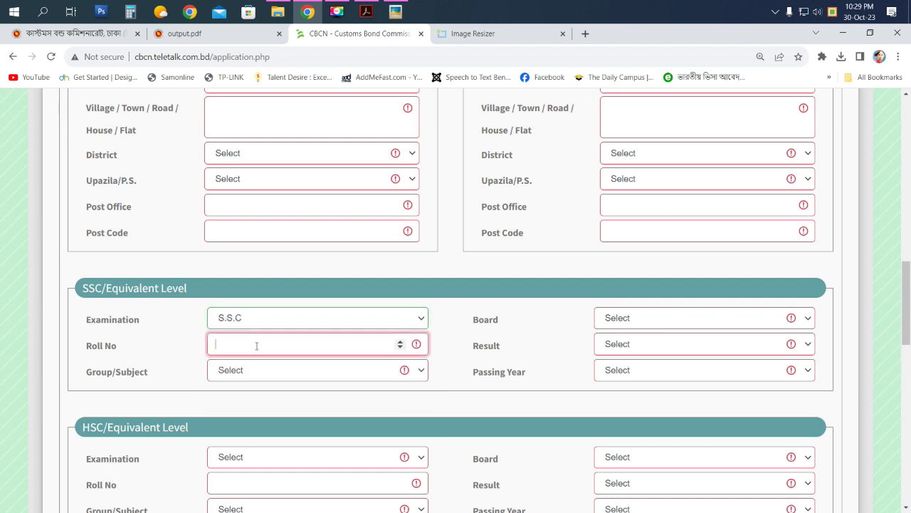
left_click(252, 374)
left_click(316, 334)
- Try enabling the Masters/Equivalent Level section with If Applicable, and turn it off again
scroll(213, 334, "down", 5)
scroll(260, 267, "down", 2)
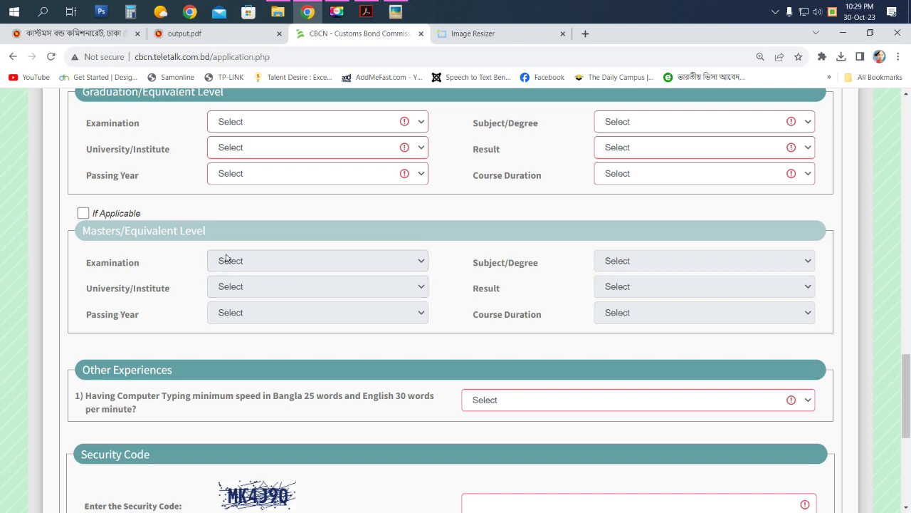
left_click(83, 214)
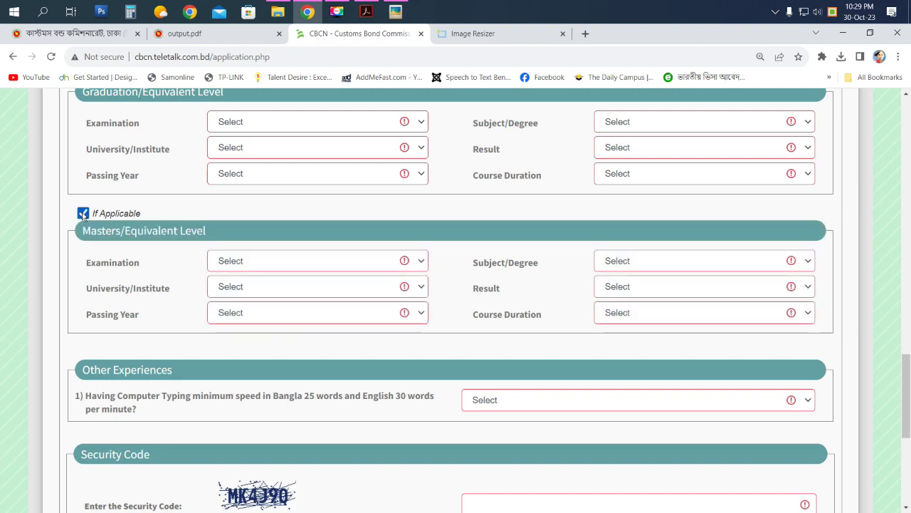
left_click(83, 214)
- Set the computer typing speed question under Other Experiences to No
scroll(242, 234, "down", 3)
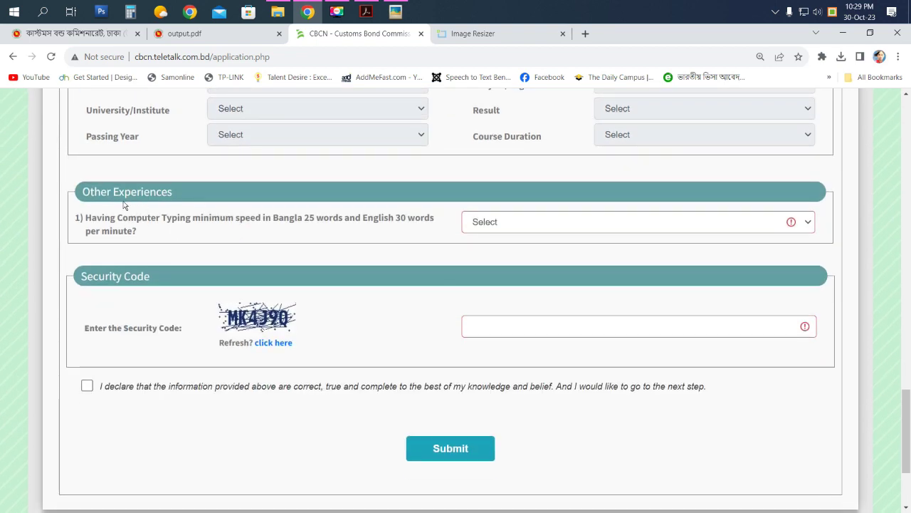
left_click(528, 228)
left_click(498, 252)
left_click(508, 221)
left_click(478, 261)
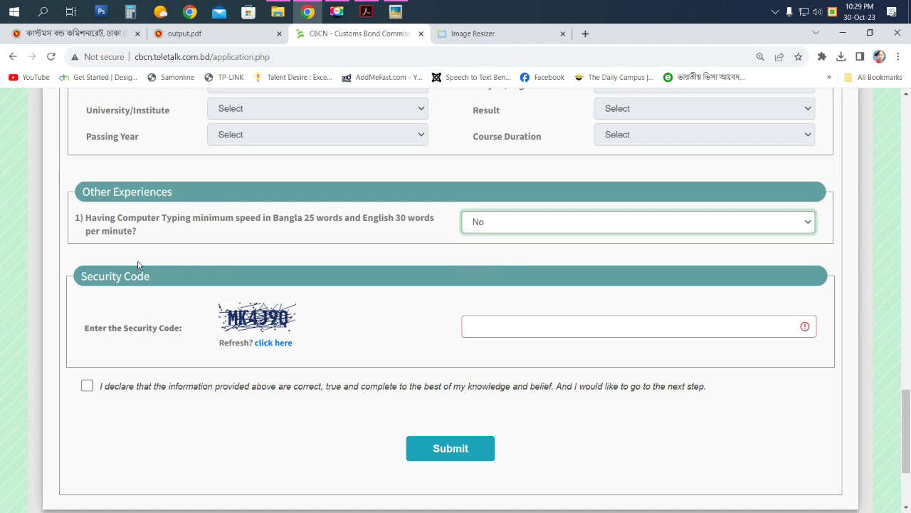
- Refresh the security code image and place the cursor in the security code field
scroll(138, 265, "down", 2)
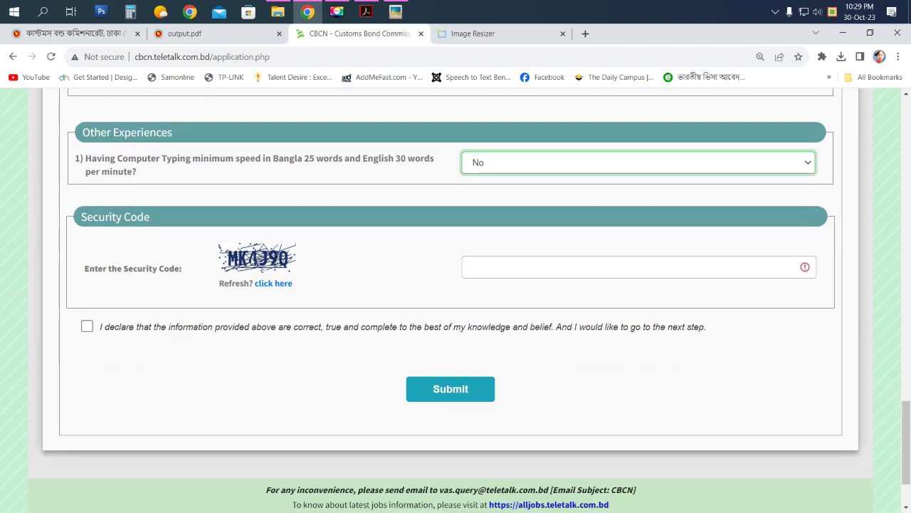
left_click(492, 266)
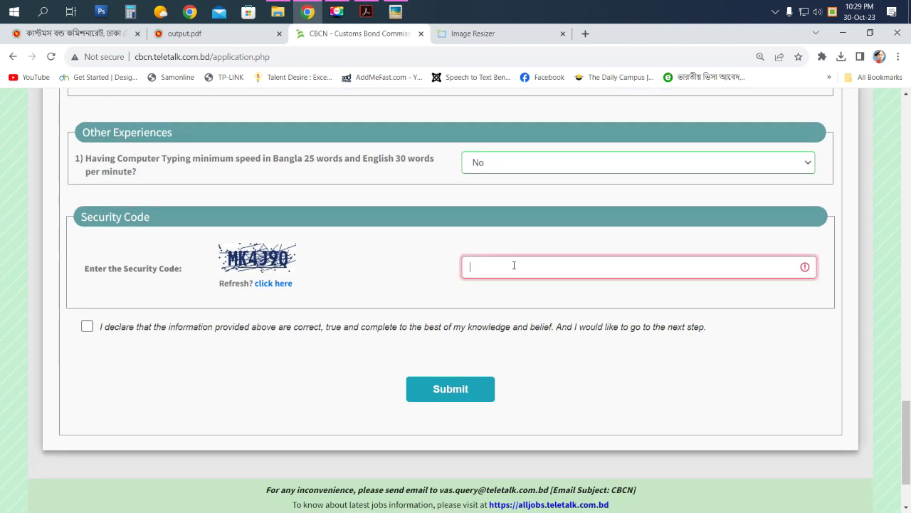
left_click(265, 284)
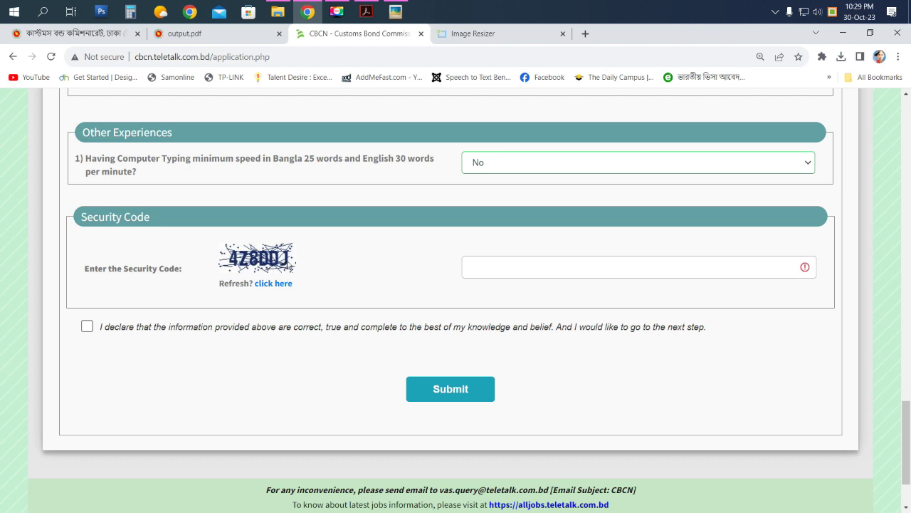
left_click(501, 270)
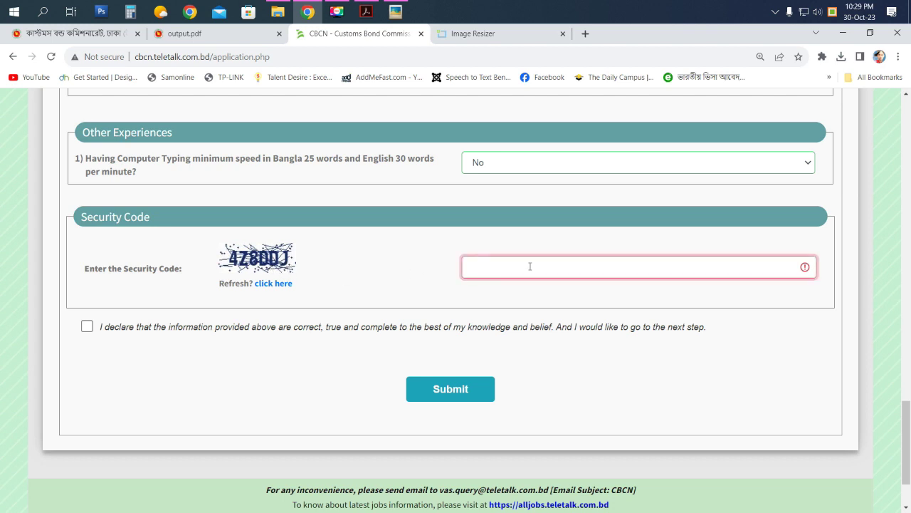
- Accept the declaration that the information is correct and try to submit the application form
left_click(87, 328)
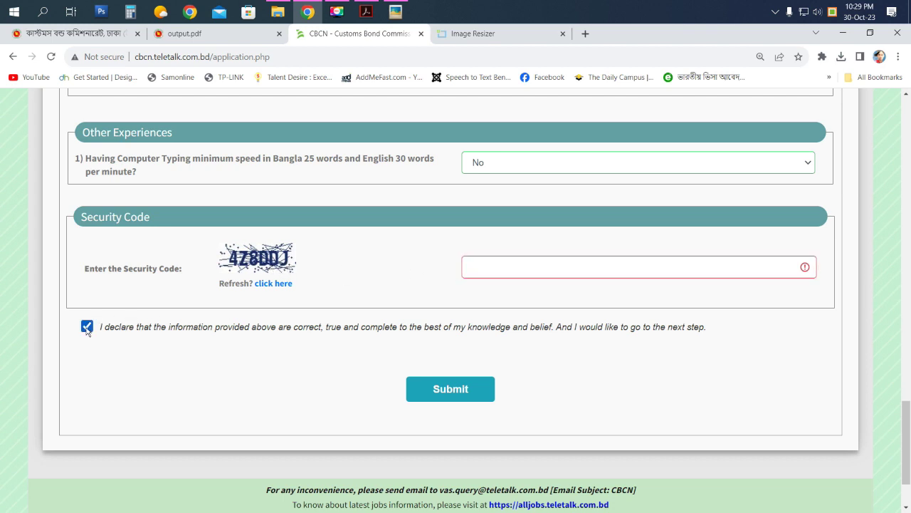
left_click(453, 396)
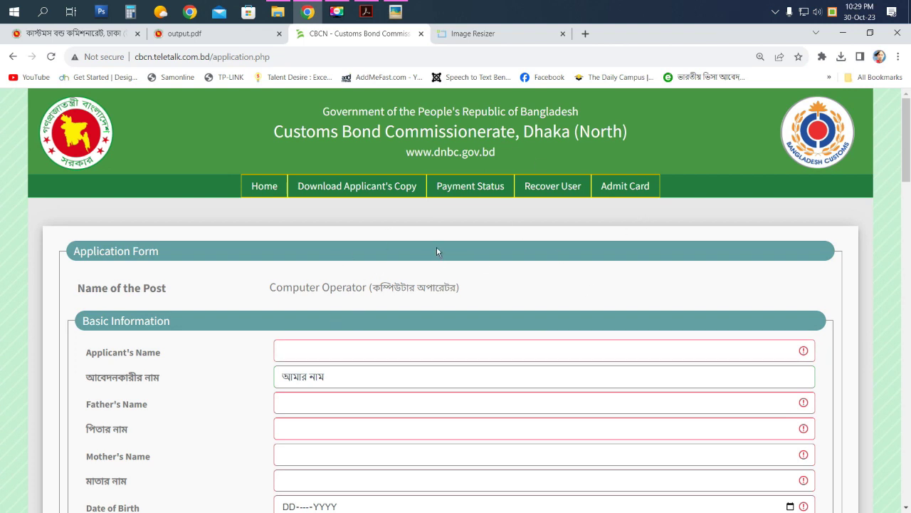
- View the Image Resizer download page, and return to the application form to look through it
left_click(466, 35)
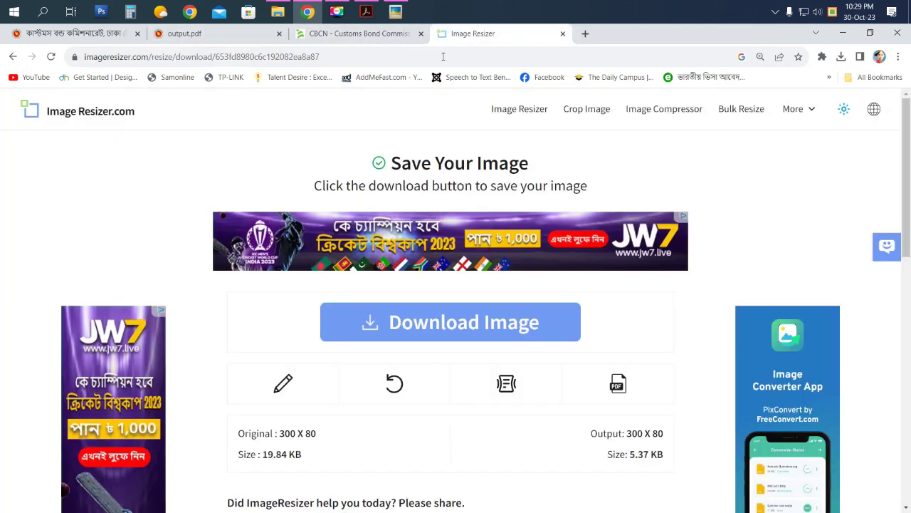
left_click(349, 35)
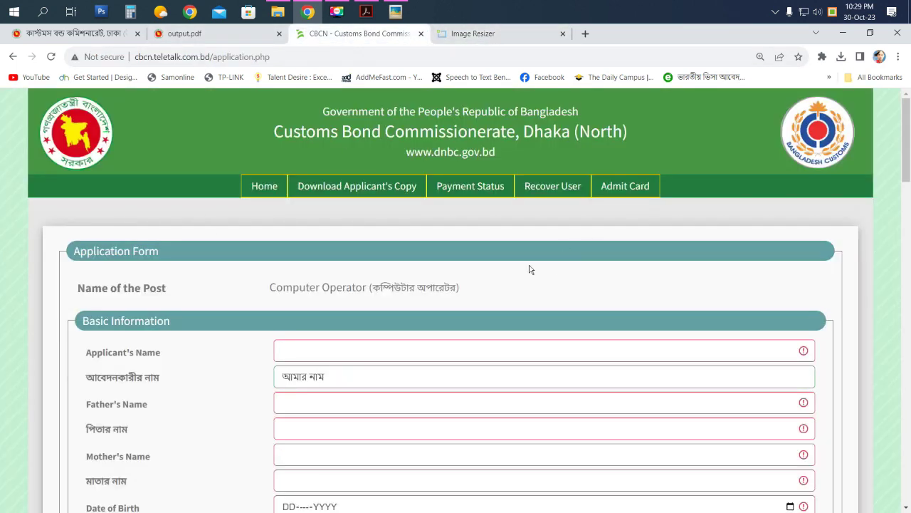
scroll(529, 269, "down", 10)
scroll(387, 348, "up", 10)
- View the output.pdf recruitment notice and look through the dnbc.gov.bd home page
mouse_move(211, 39)
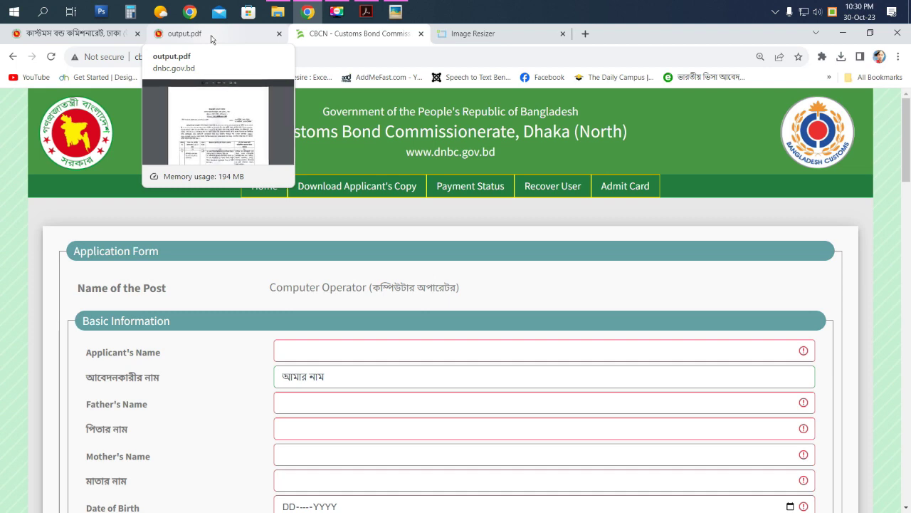
left_click(211, 39)
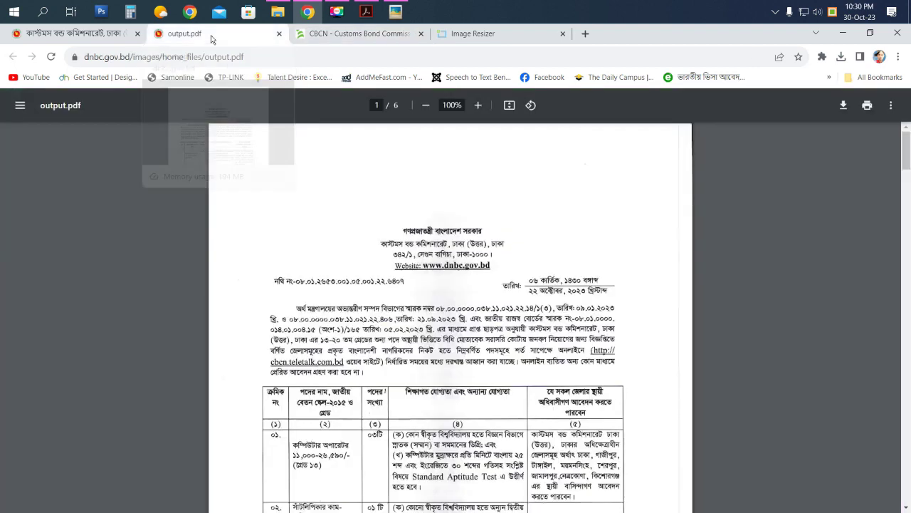
left_click(67, 35)
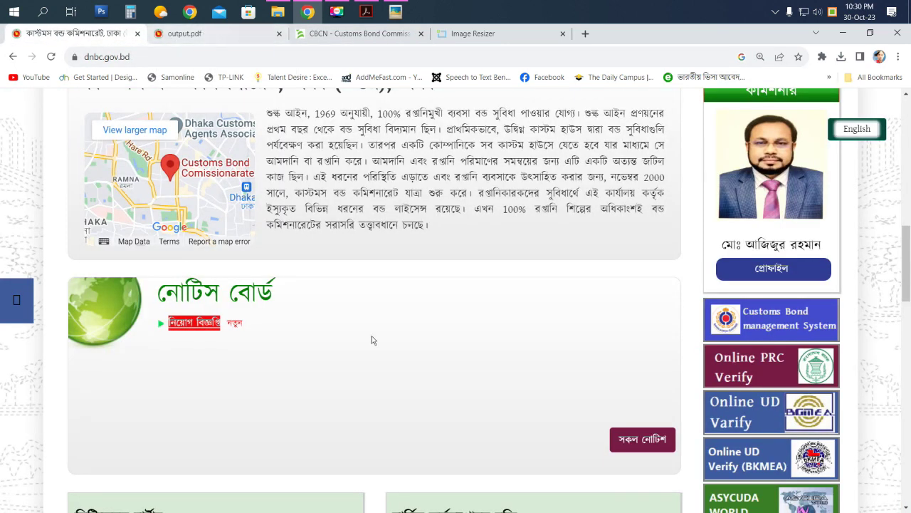
scroll(370, 340, "up", 10)
scroll(367, 339, "down", 3)
scroll(368, 339, "down", 2)
scroll(367, 339, "up", 5)
- Return to the Customs Bond Commissionerate application site and open its Admit Card page
left_click(366, 33)
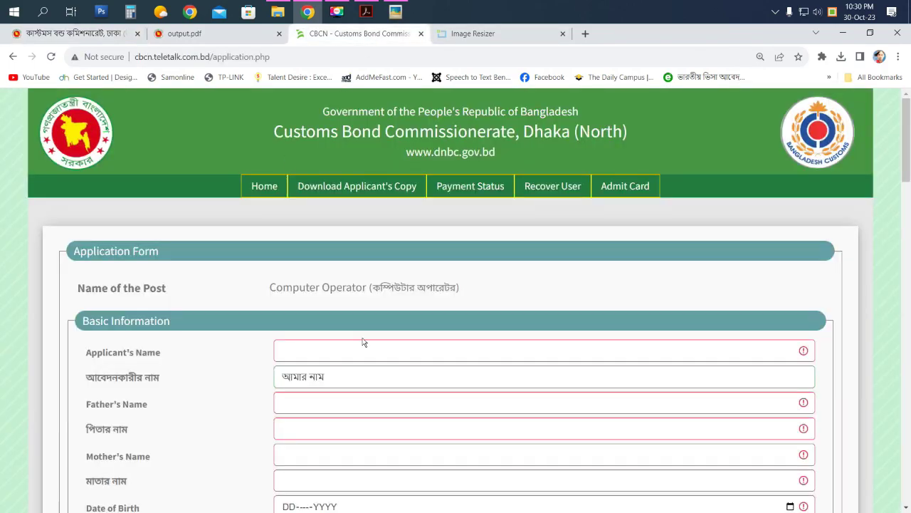
left_click(624, 192)
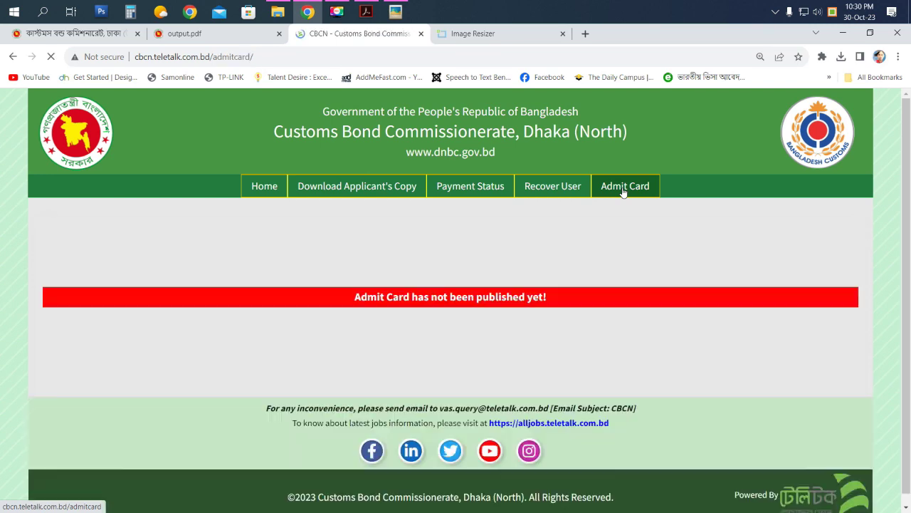